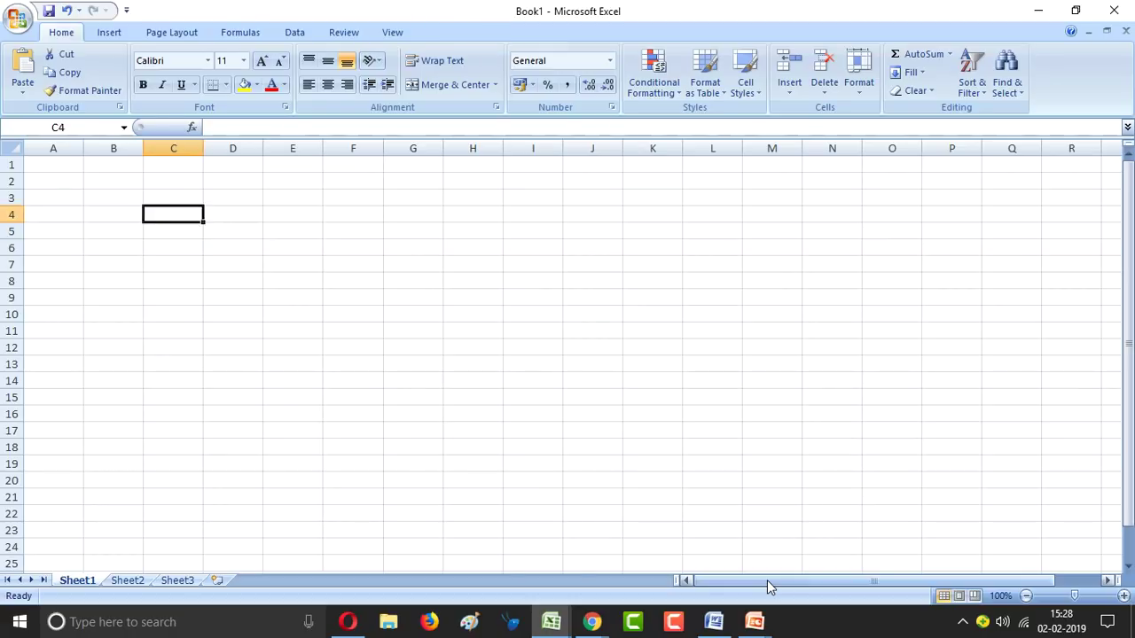
# Enter Land in D4, the label Value in E4 and the amount 500000 in F4.
pyautogui.press('Right')
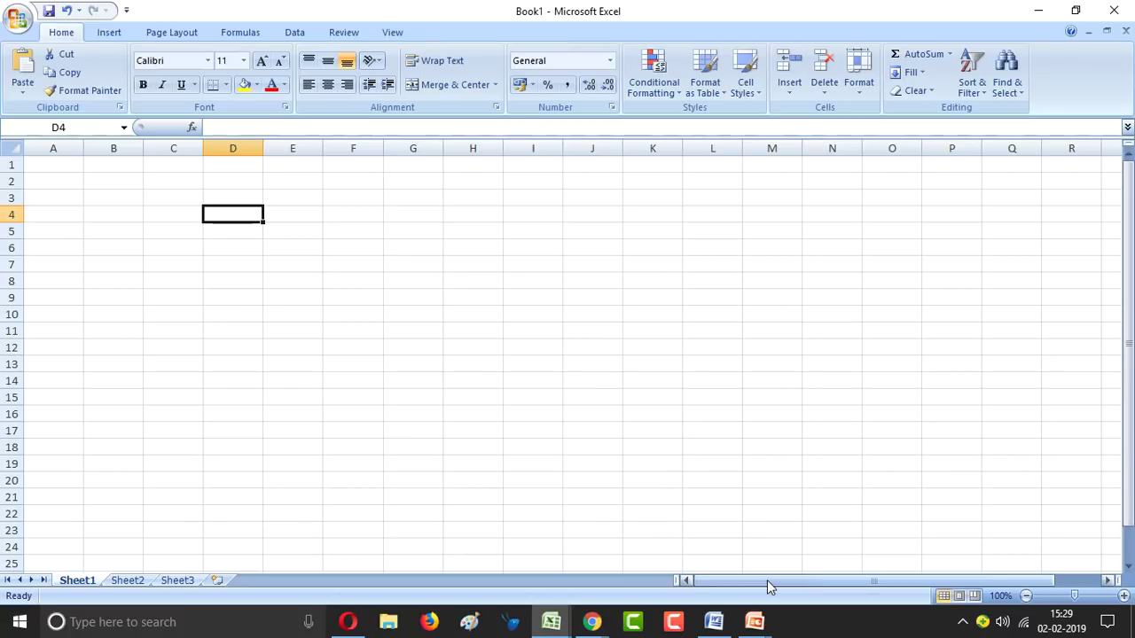
pyautogui.write('Land')
pyautogui.press('Tab')
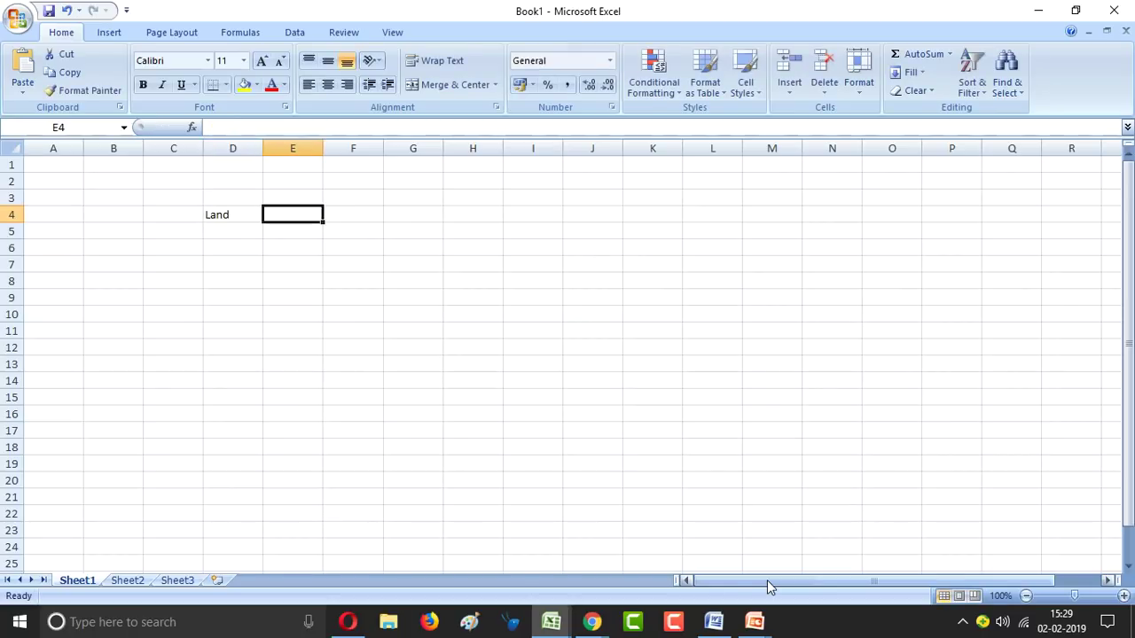
pyautogui.write('Value')
pyautogui.press('Tab')
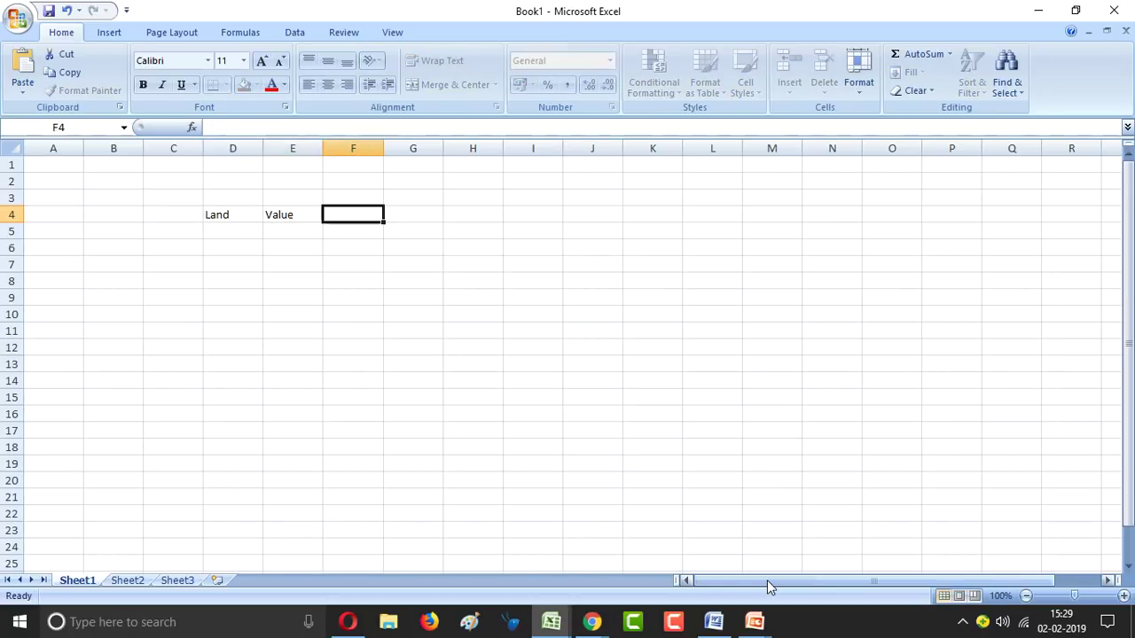
pyautogui.write('50000')
pyautogui.press('Return')
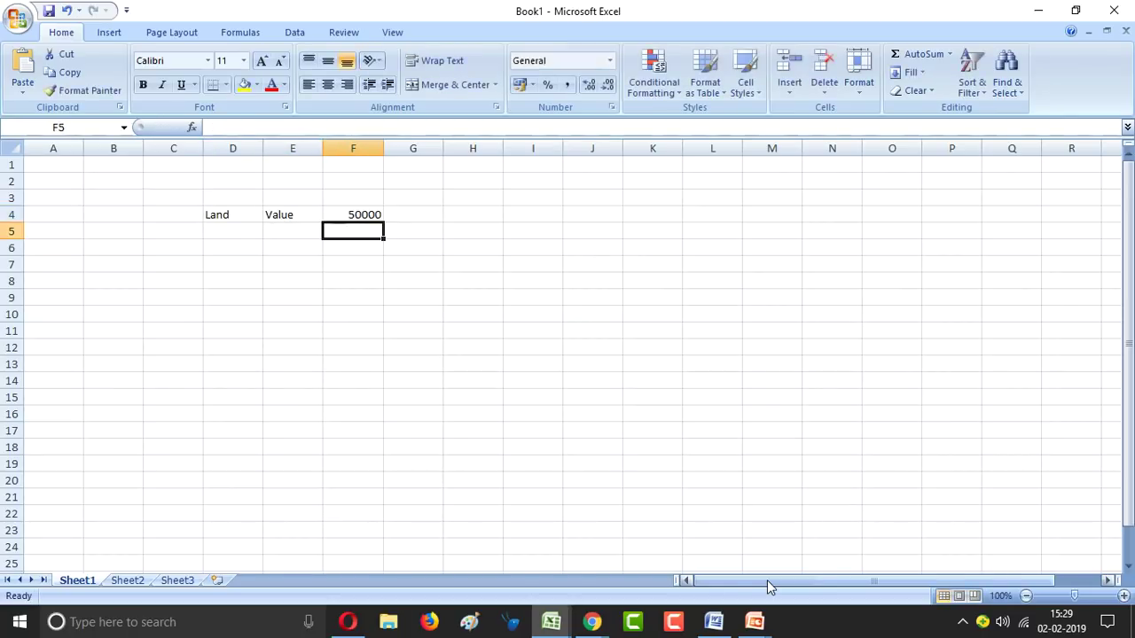
pyautogui.press('Up')
pyautogui.write('500000')
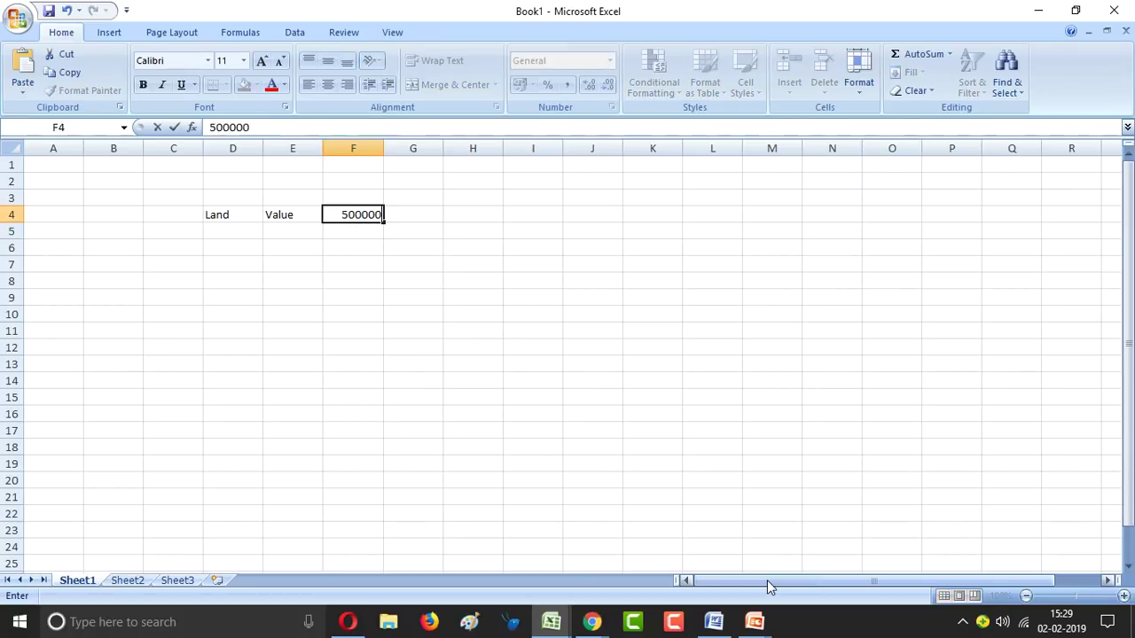
pyautogui.press('Return')
# Add the label Advance in E5 with the amount 100000 beside it in F5.
pyautogui.write('Advance')
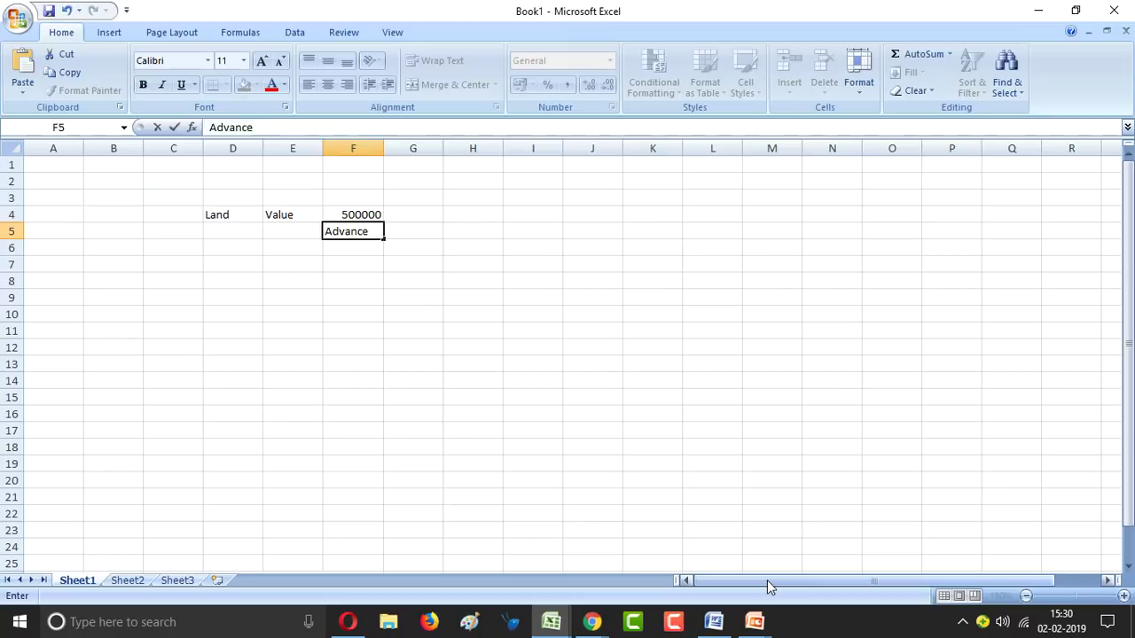
pyautogui.hotkey('ctrl', 'Return')
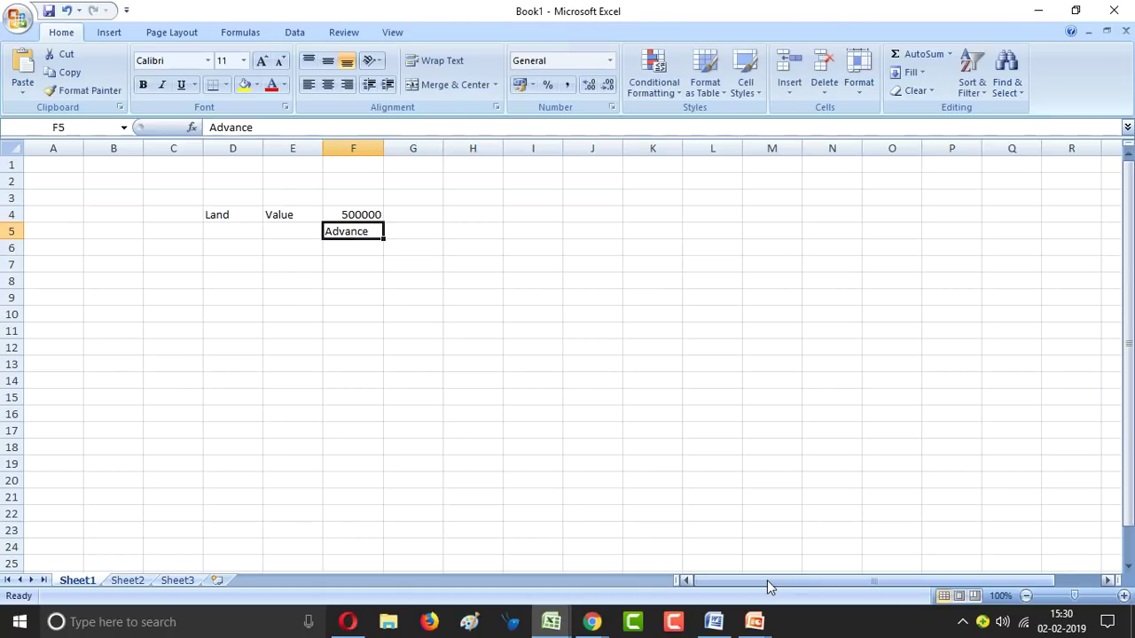
pyautogui.hotkey('ctrl', 'x')
pyautogui.press('Left')
pyautogui.press('Return')
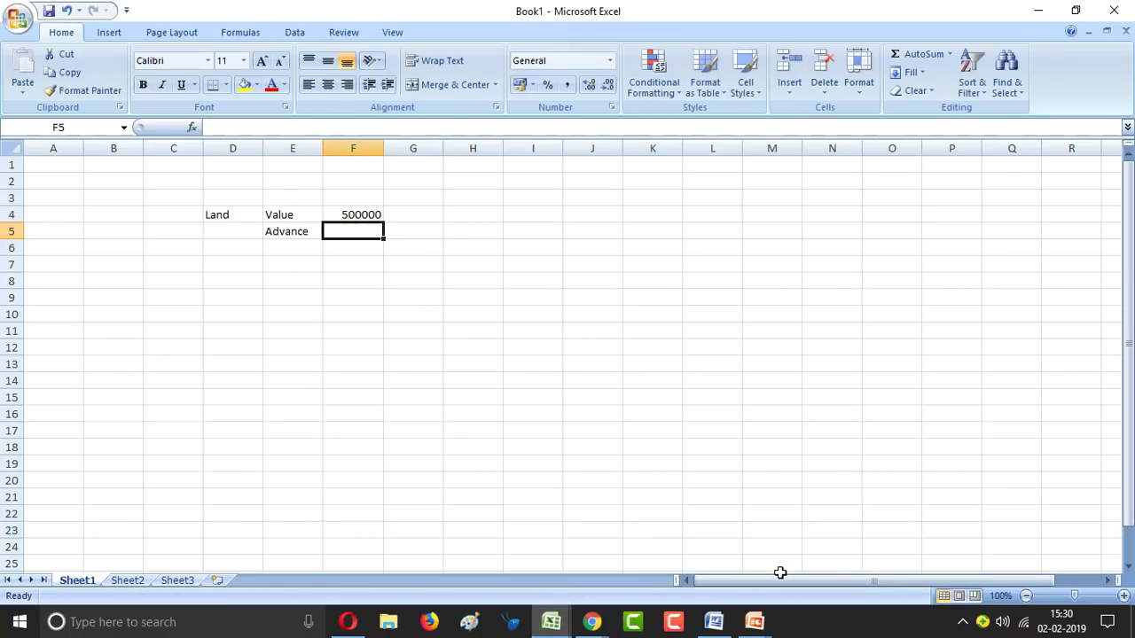
pyautogui.write('100000')
pyautogui.press('Return')
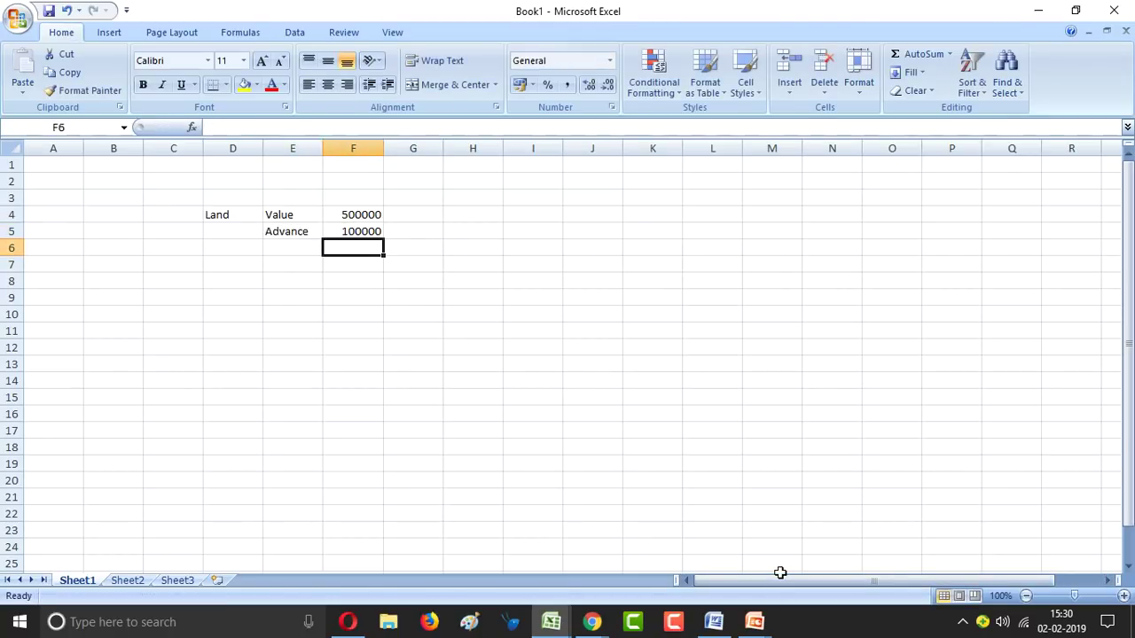
# Add the label Date in E6 with 6 Month beside it in F6.
pyautogui.press('Left')
pyautogui.write('Date')
pyautogui.press('Tab')
pyautogui.write('6 Month')
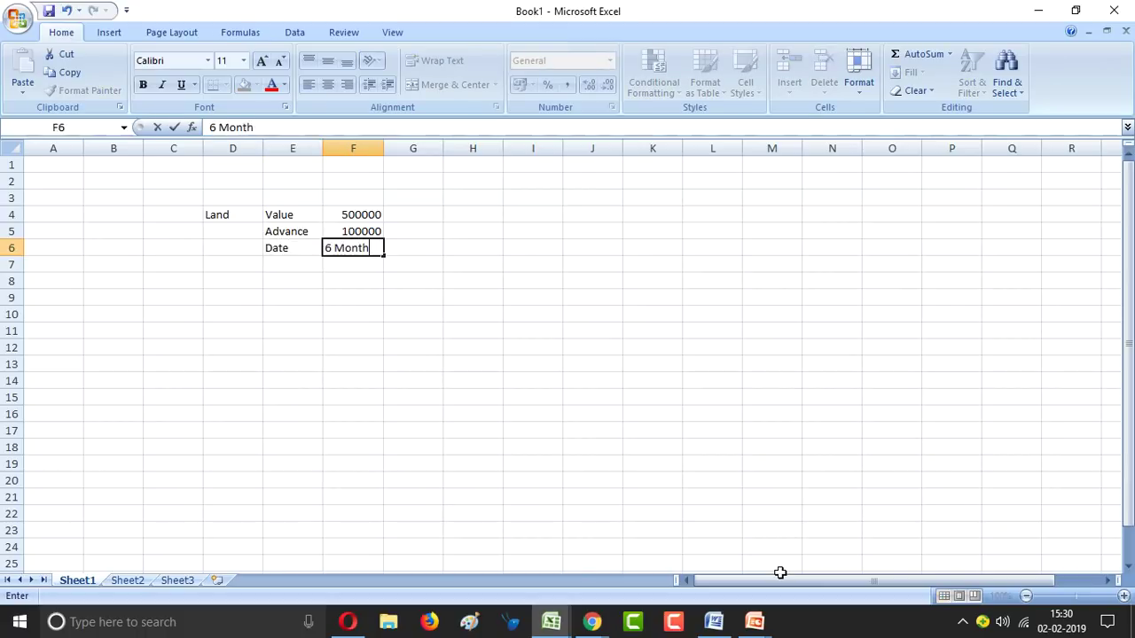
pyautogui.press('Return')
# Replace the Date entry in F6 with June 2019.
pyautogui.press('Up')
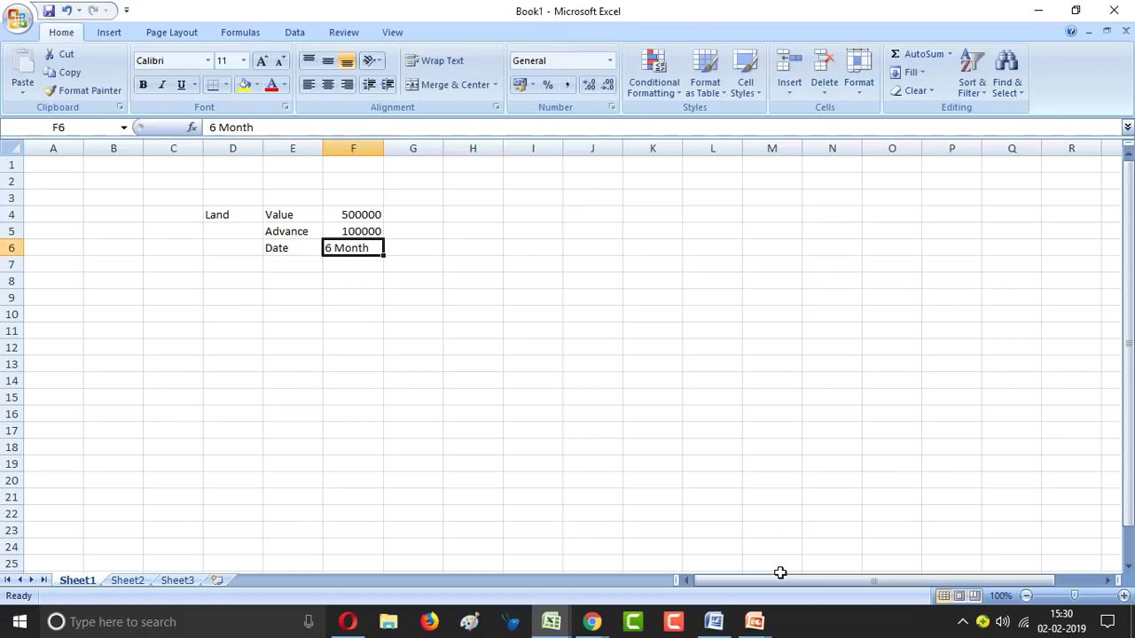
pyautogui.write('JUlne')
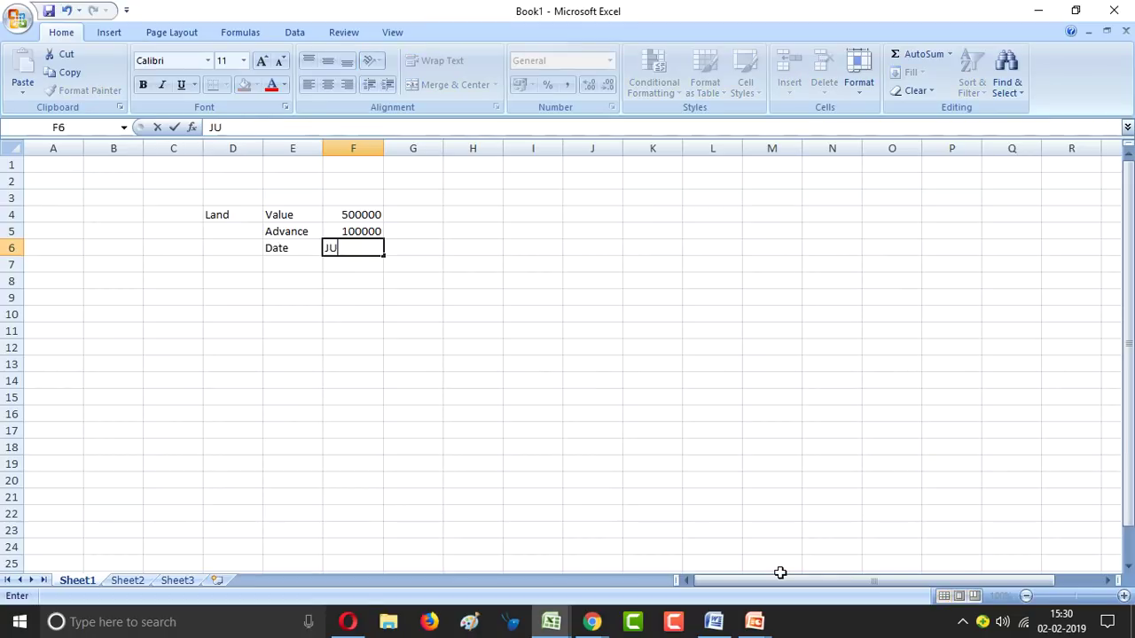
pyautogui.press('BackSpace')
pyautogui.press('BackSpace')
pyautogui.press('BackSpace')
pyautogui.press('BackSpace')
pyautogui.press('BackSpace')
pyautogui.write('Jun')
pyautogui.write('e 2019')
pyautogui.press('Return')
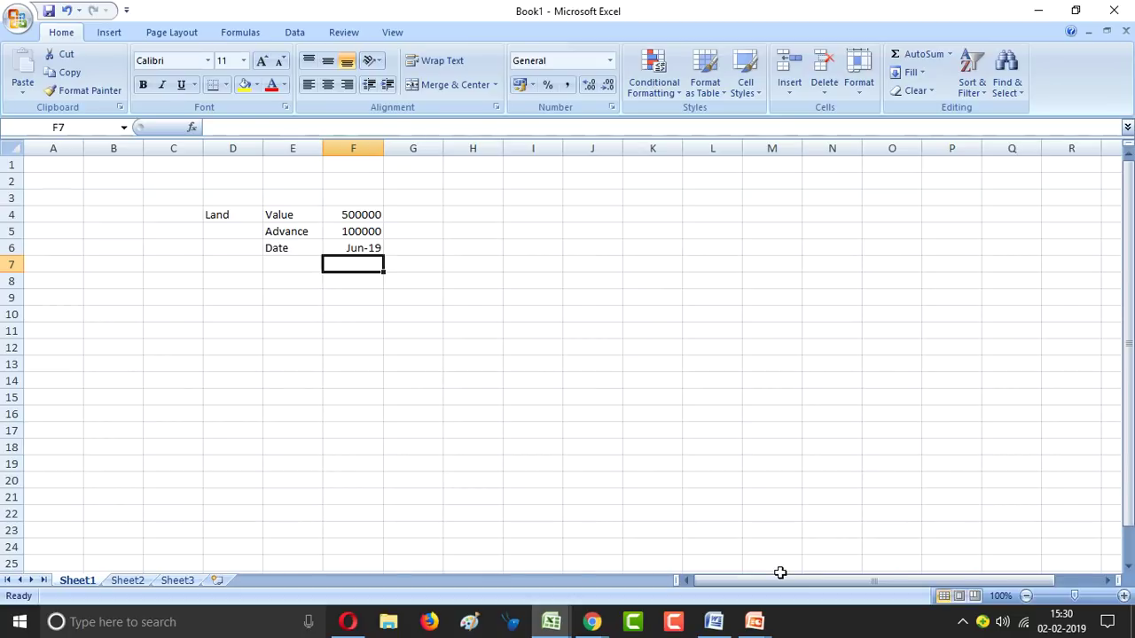
# Add the label Strike Price in H4 with the value 10800 beside it in I4.
pyautogui.press('Right')
pyautogui.press('Right')
pyautogui.press('Up')
pyautogui.press('Up')
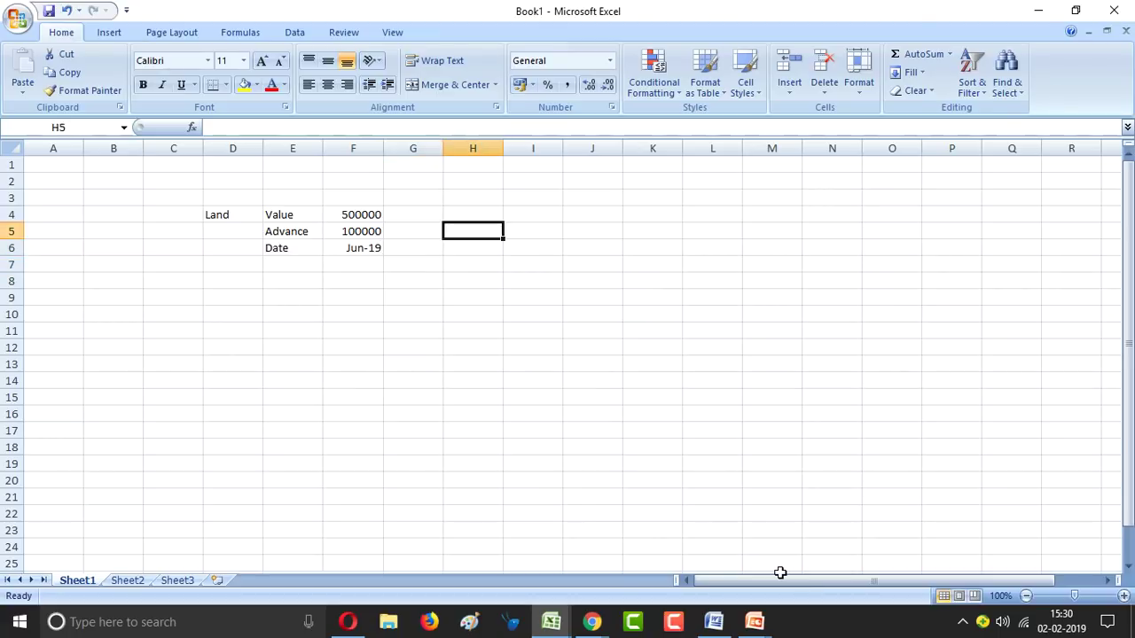
pyautogui.press('Up')
pyautogui.write('Stri')
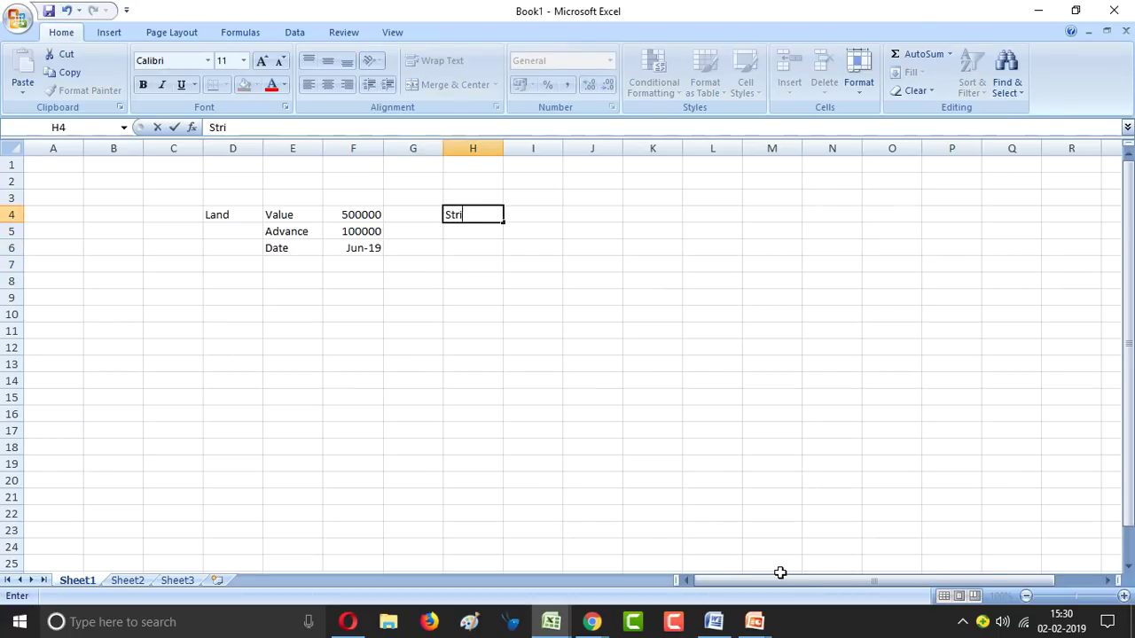
pyautogui.write('ke Price')
pyautogui.press('Tab')
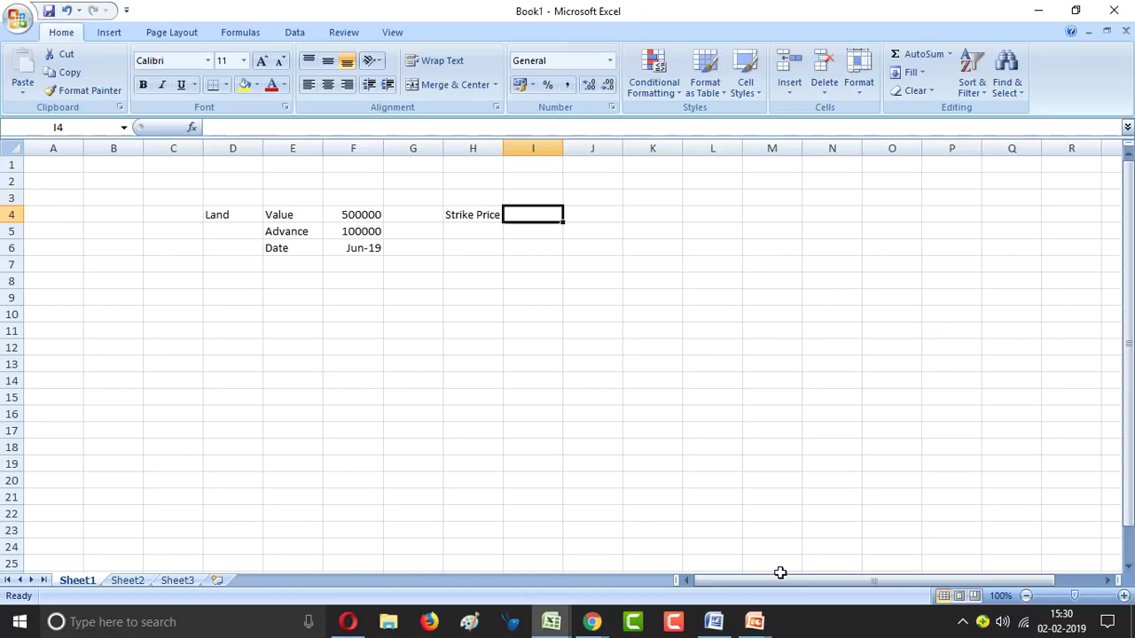
pyautogui.write('10800')
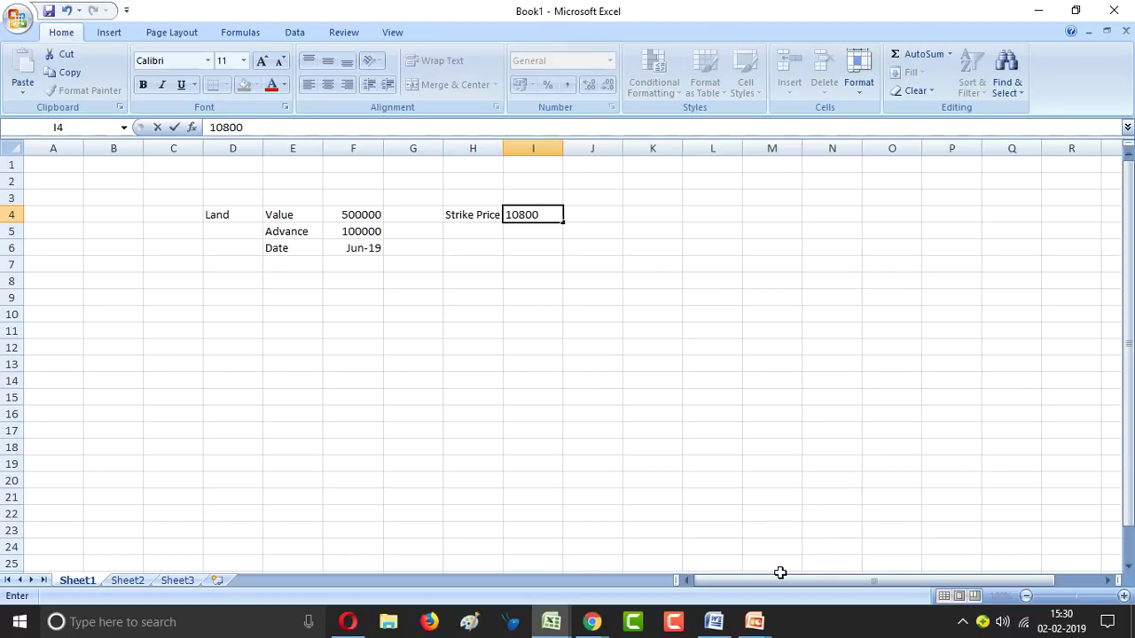
pyautogui.press('Return')
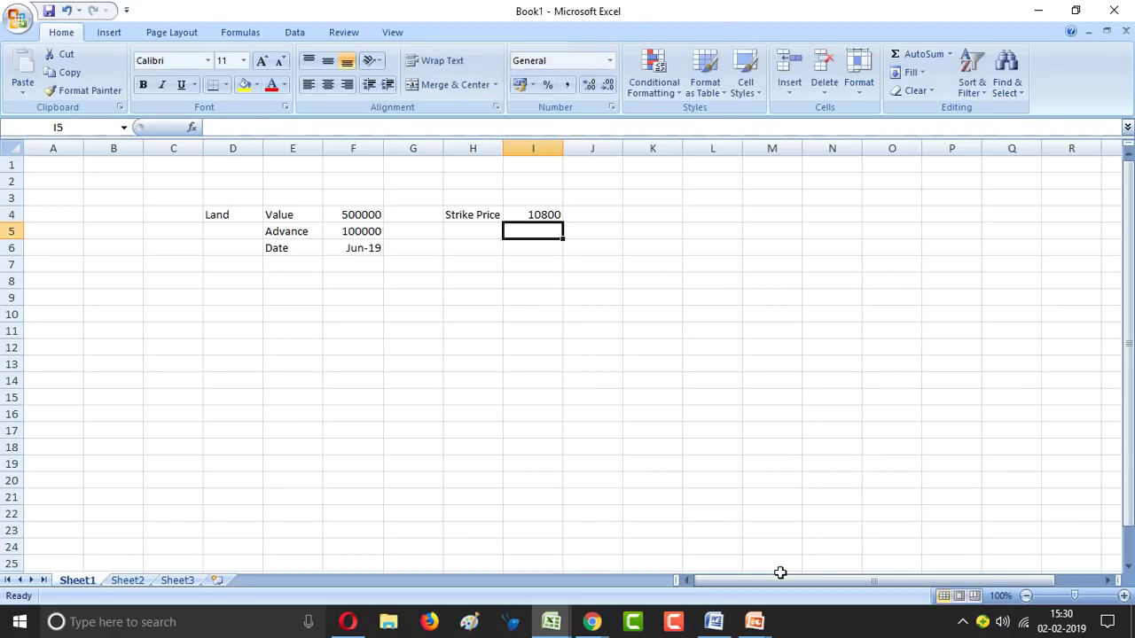
# Set the Strike Price value in I4 to 11000.
pyautogui.press('Up')
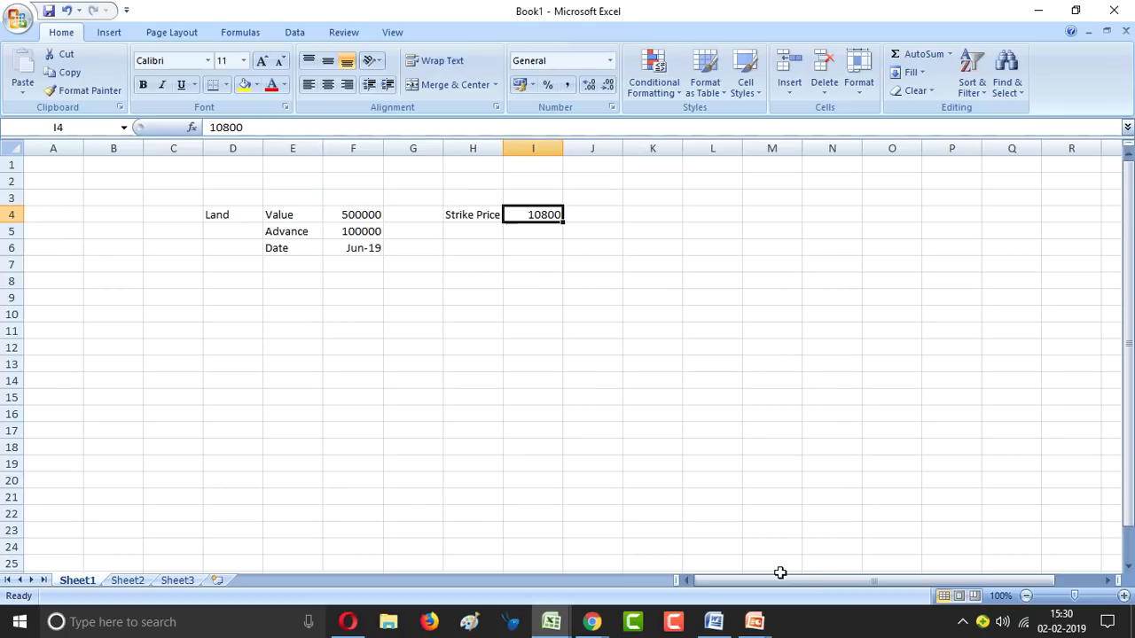
pyautogui.write('11000')
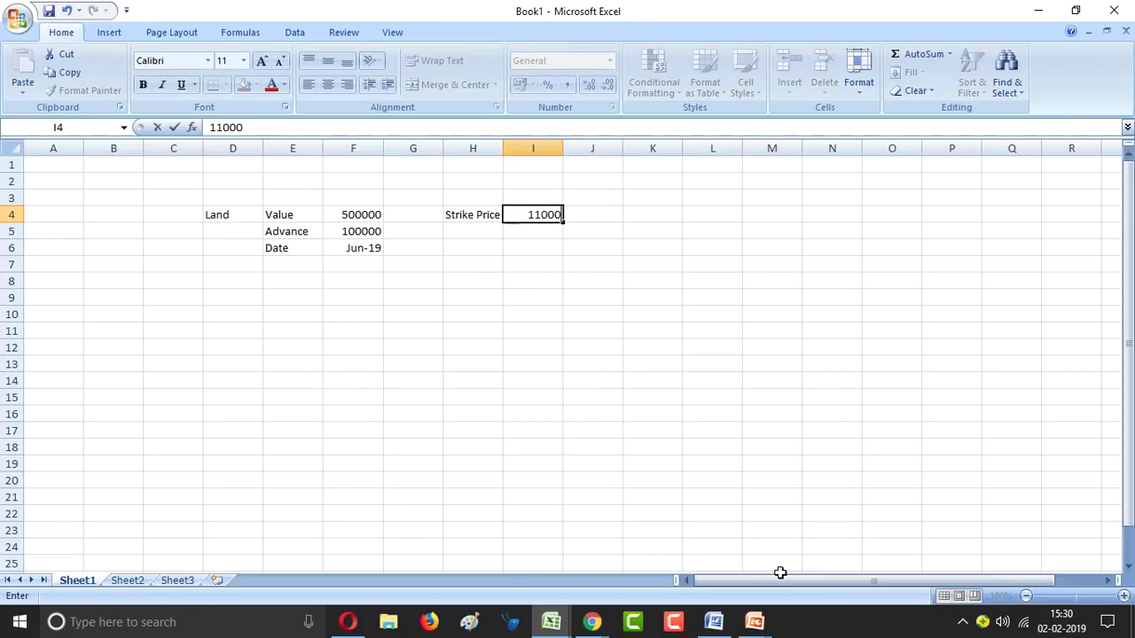
pyautogui.press('Return')
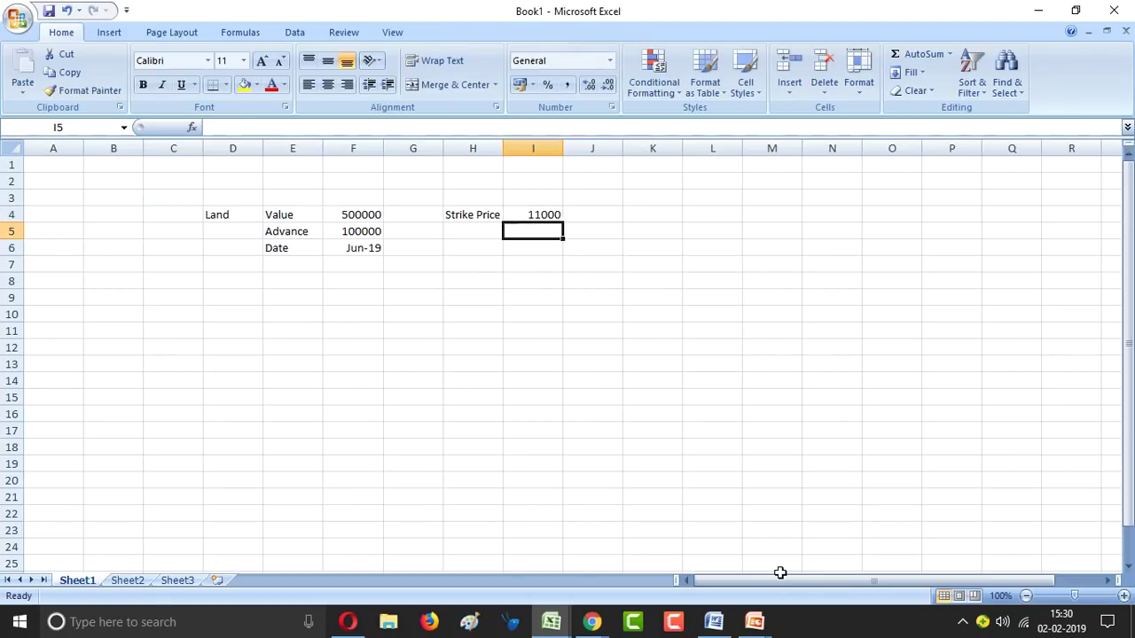
# Add the label Premium in H5 with the value 150 beside it in I5.
pyautogui.press('Left')
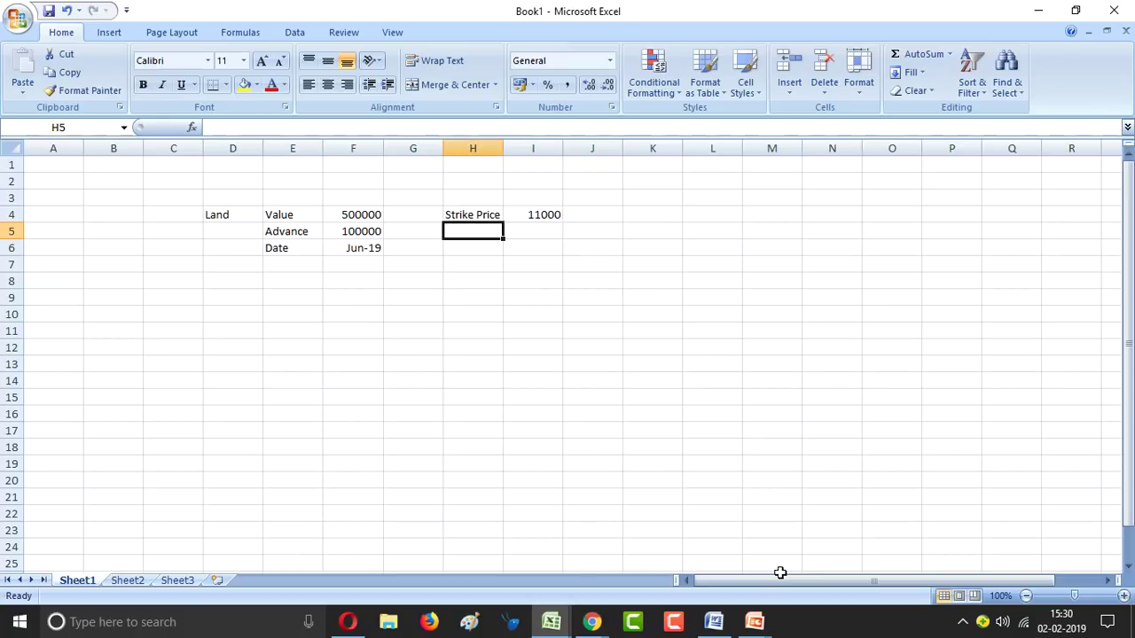
pyautogui.write('Premin')
pyautogui.press('BackSpace')
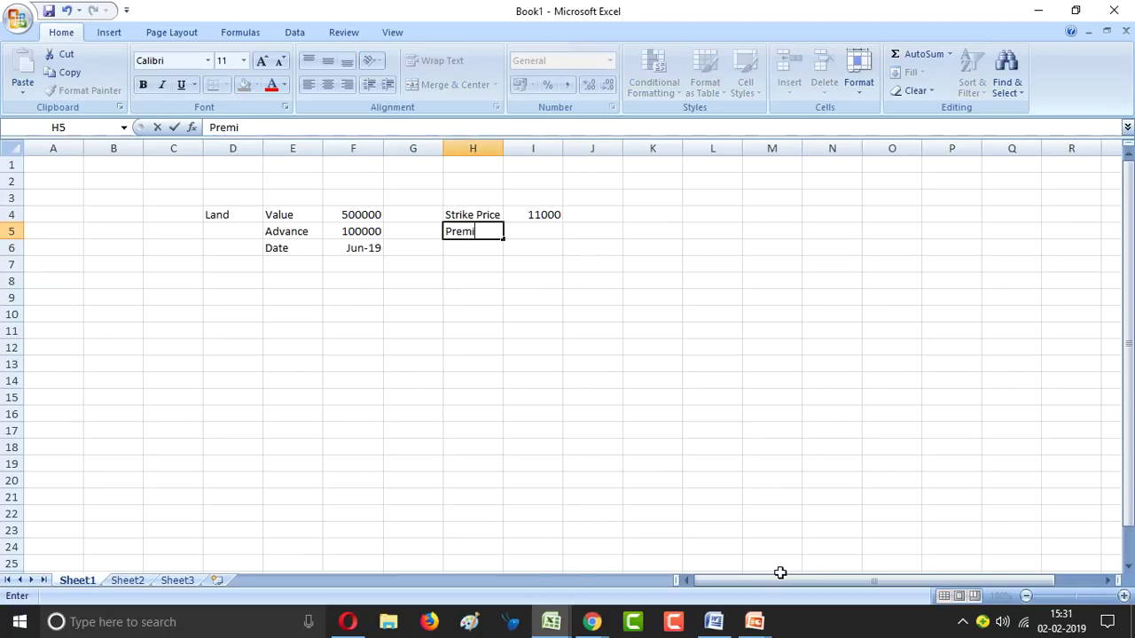
pyautogui.write('um')
pyautogui.press('Right')
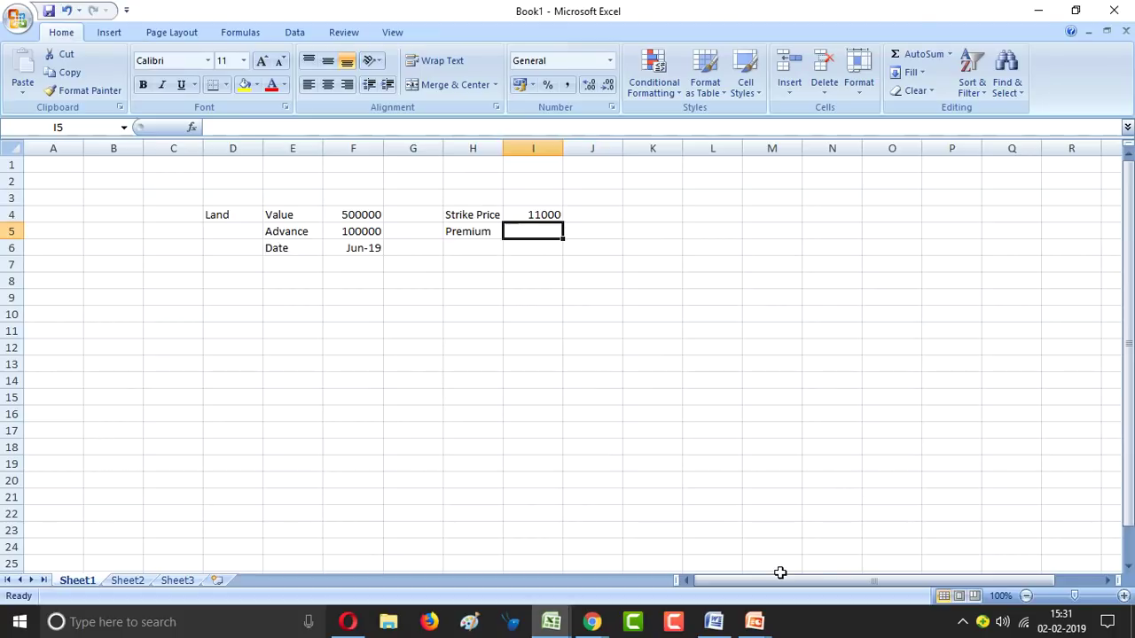
pyautogui.write('150')
pyautogui.press('Return')
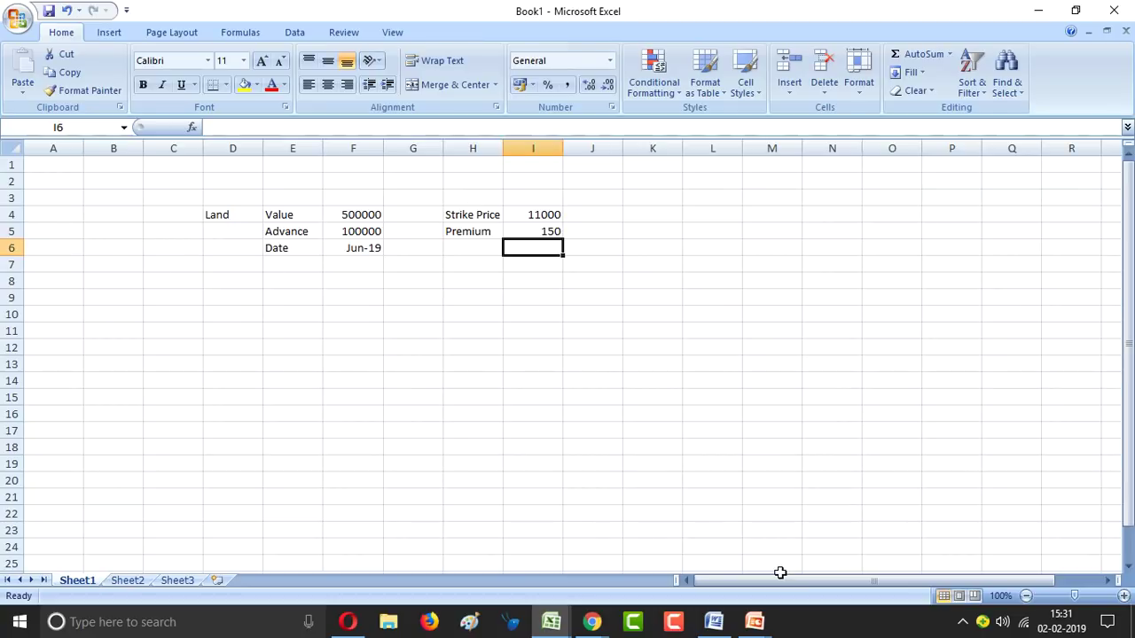
# Add the label Lot SIZE in J4, beside the Strike Price value.
pyautogui.press('Up')
pyautogui.press('Right')
pyautogui.press('Up')
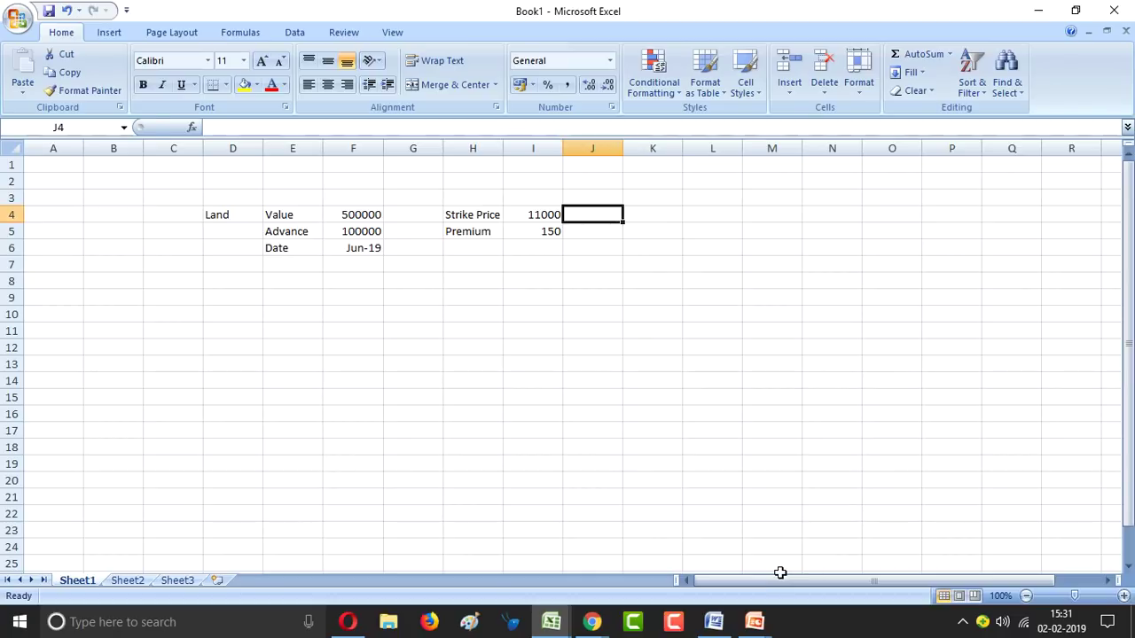
pyautogui.write('Lot SIZE')
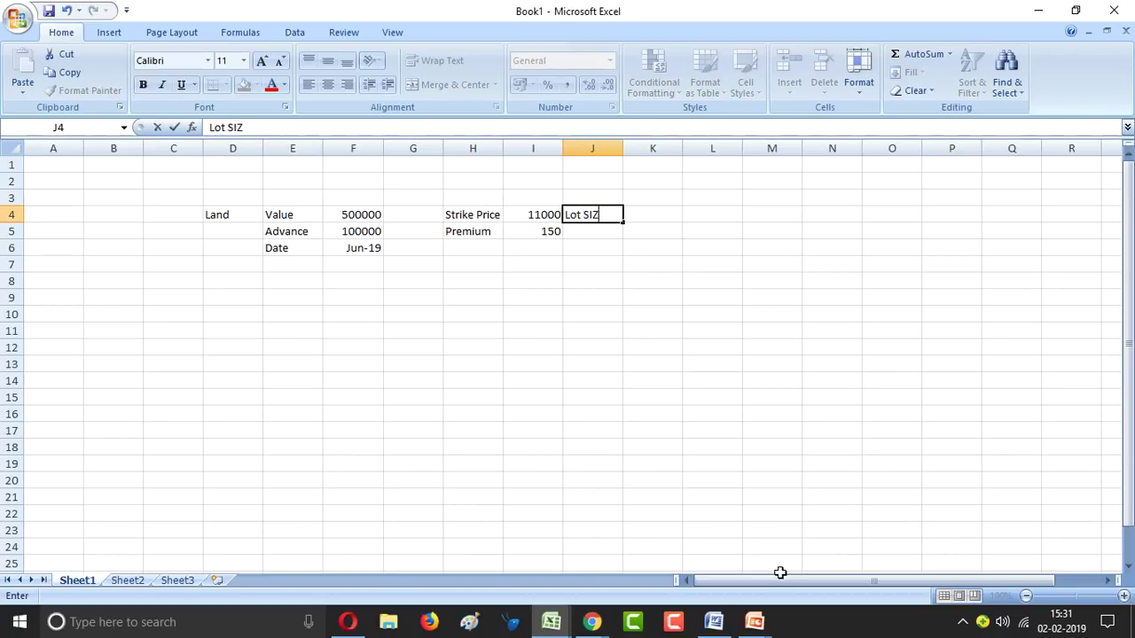
pyautogui.press('Return')
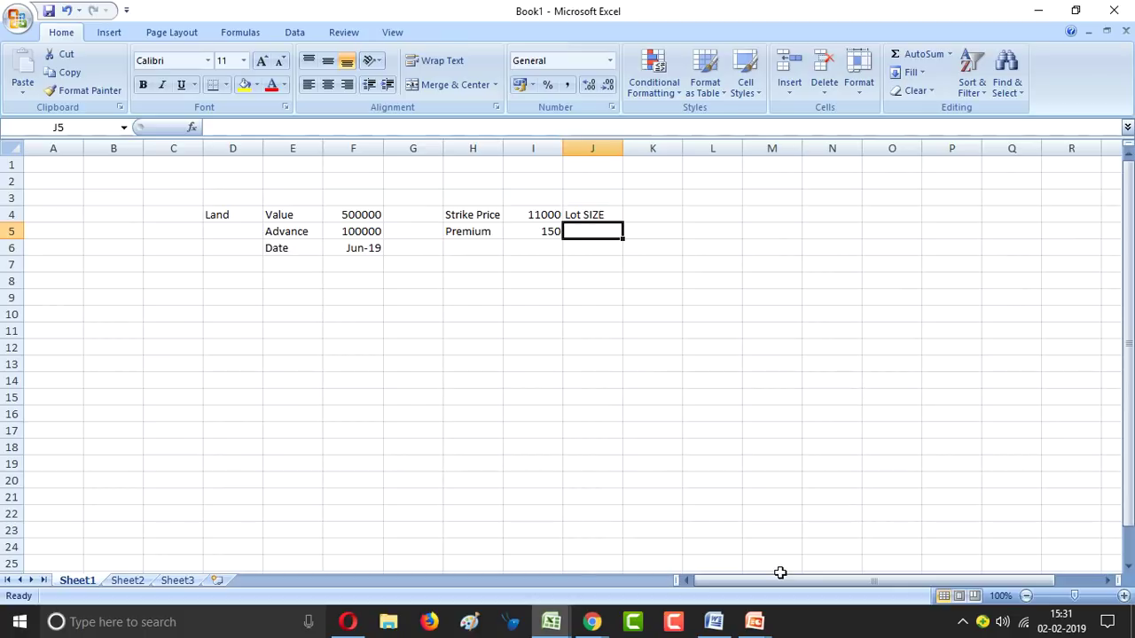
# Add the label Expiry Date in H6 and enter Ma beside it in I6.
pyautogui.press('Left')
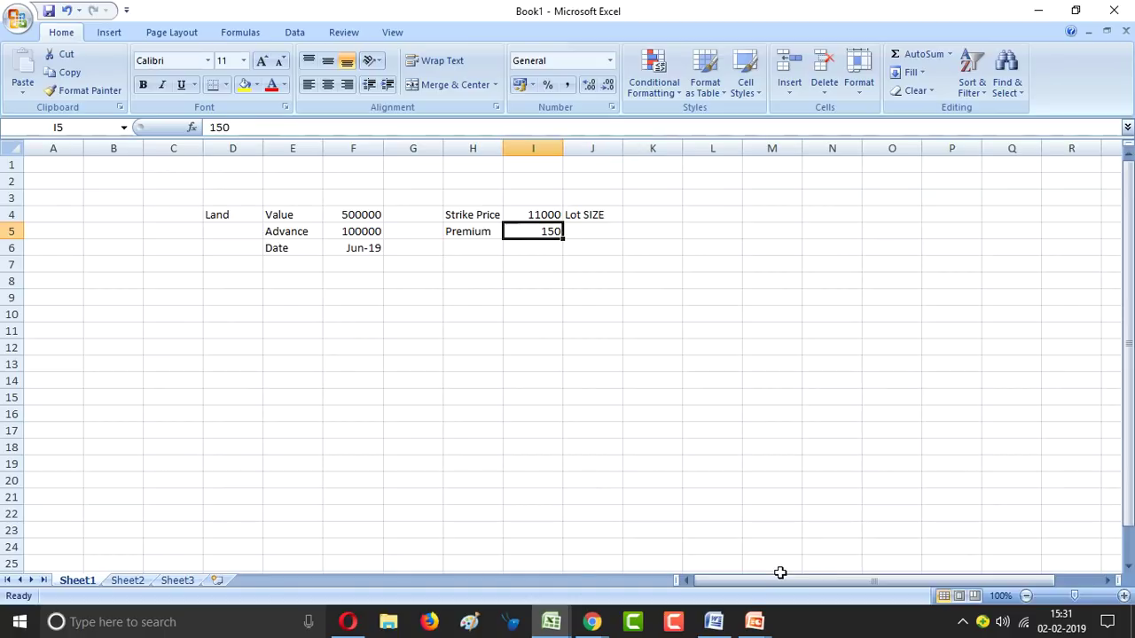
pyautogui.press('Left')
pyautogui.press('Down')
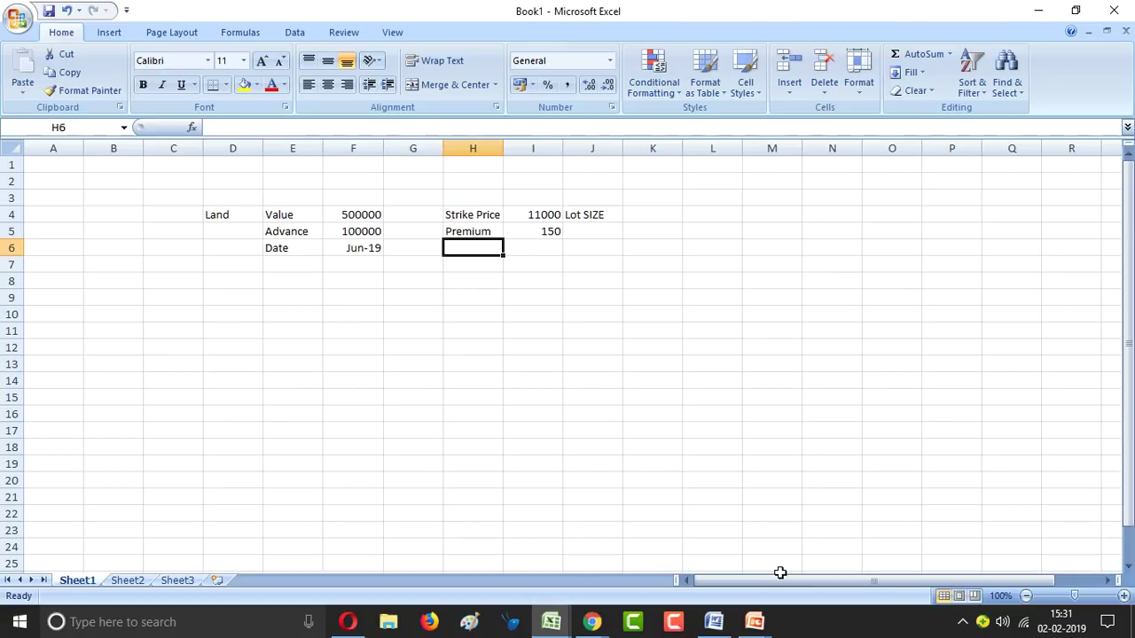
pyautogui.write('Expiry')
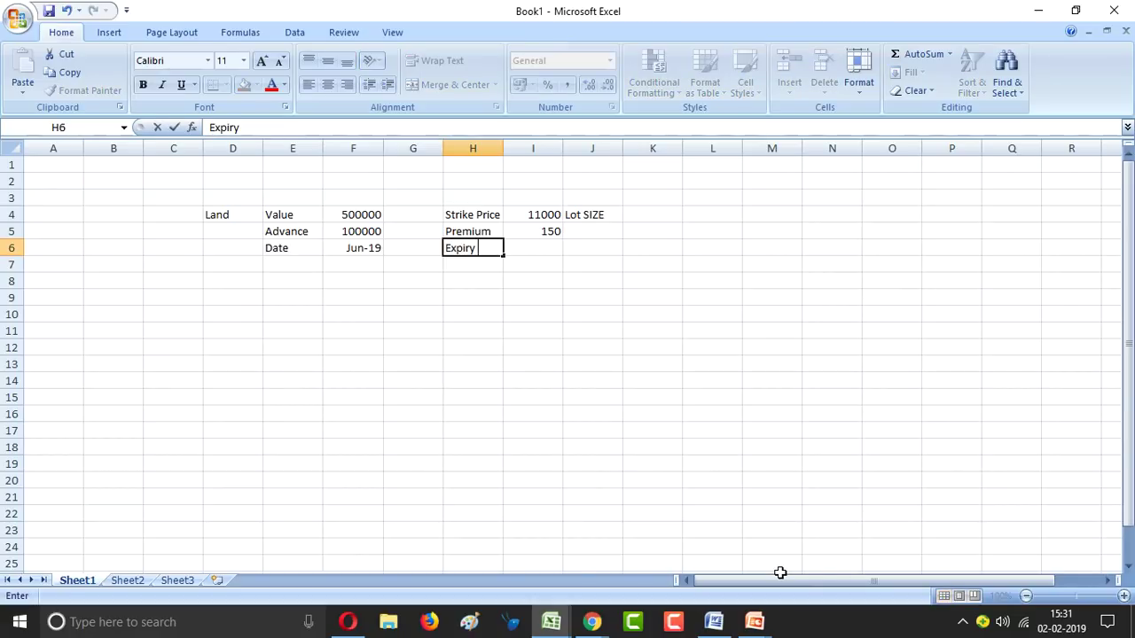
pyautogui.write(' Date')
pyautogui.press('Tab')
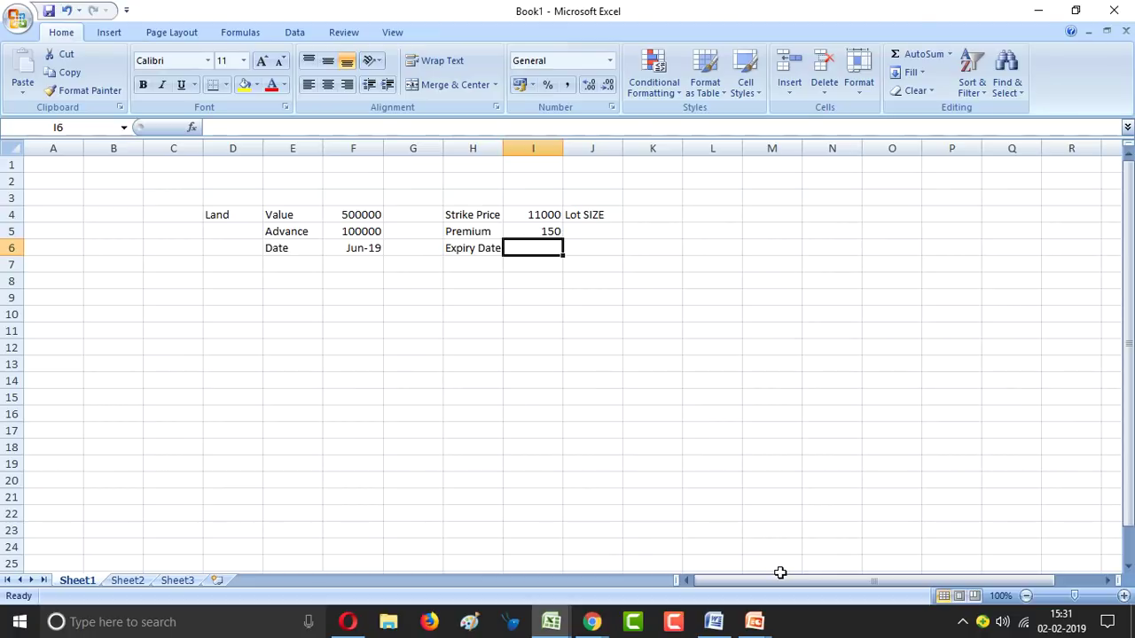
pyautogui.write('Ma')
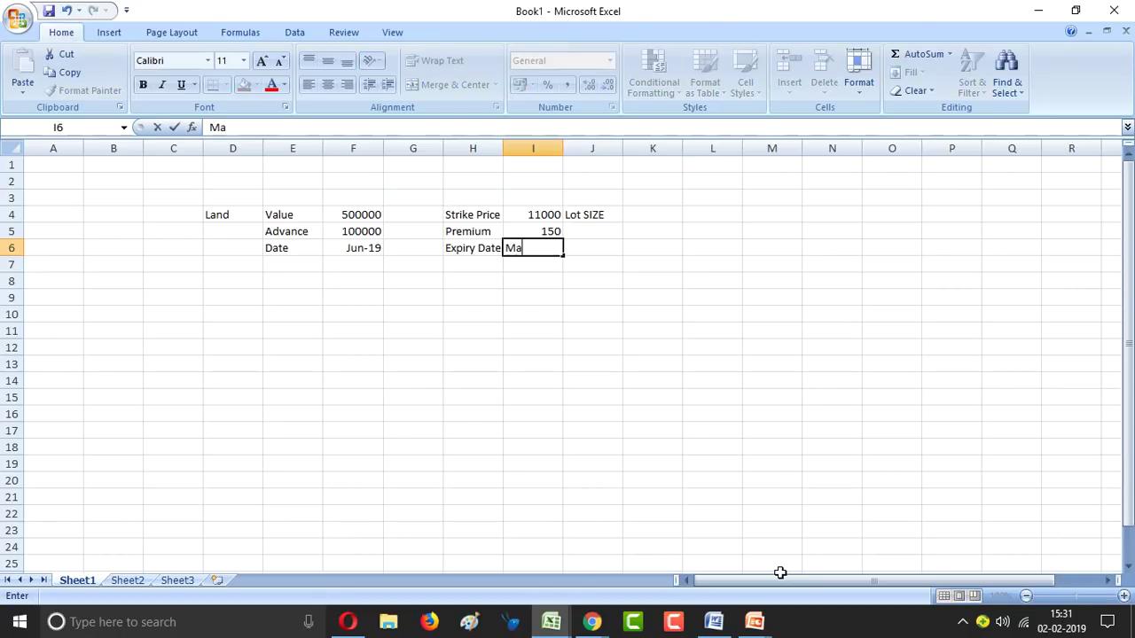
pyautogui.click(771, 164)
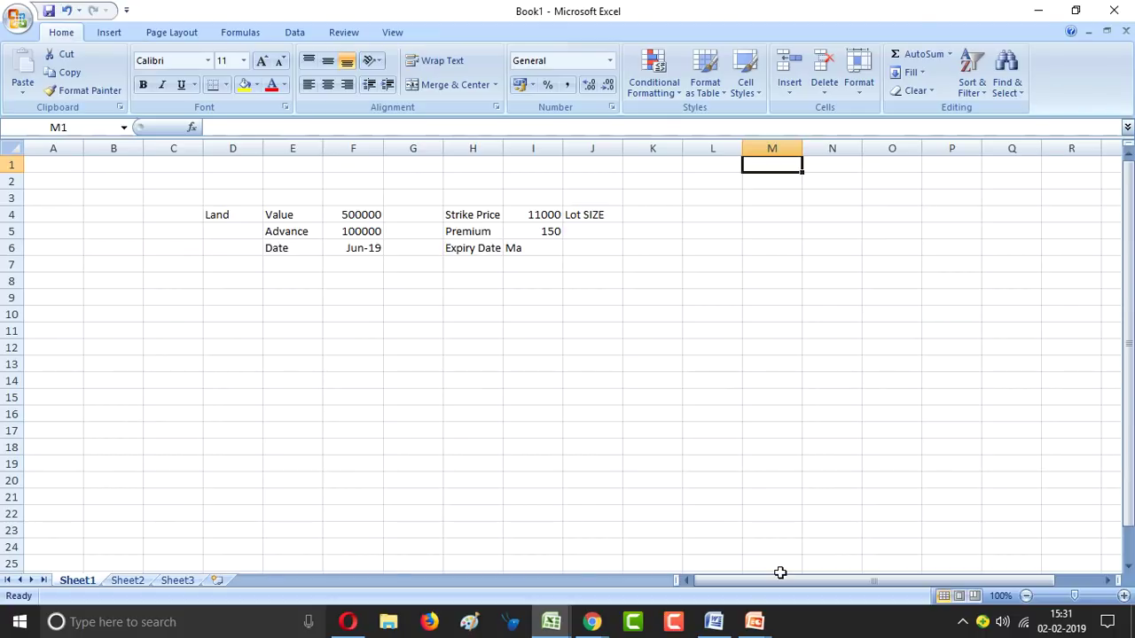
pyautogui.write('y 2019')
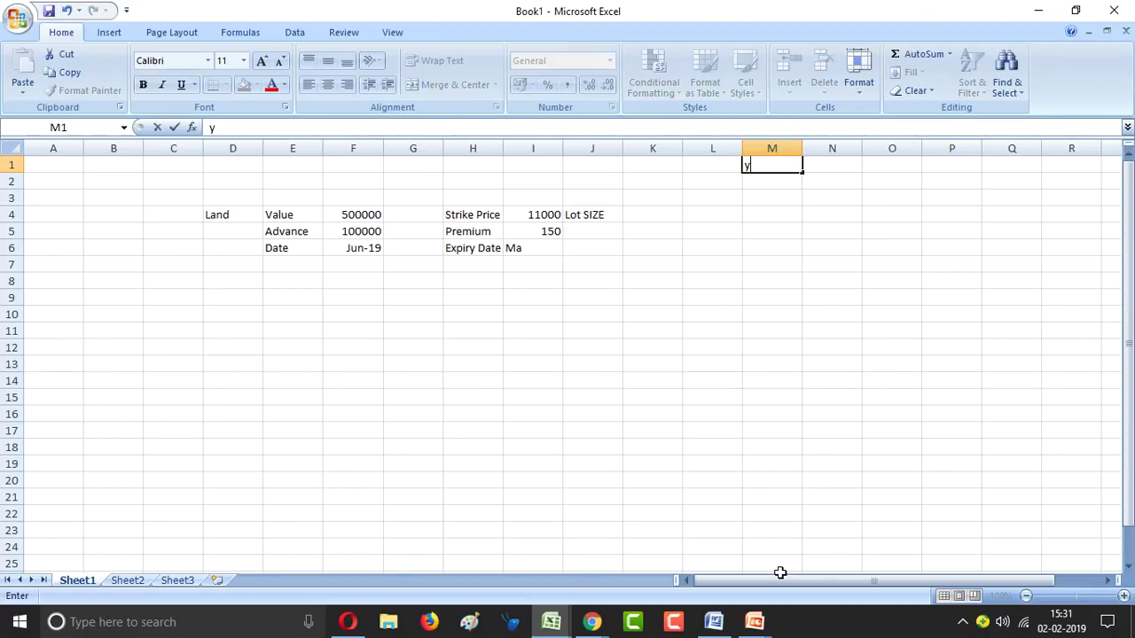
pyautogui.press('BackSpace')
pyautogui.press('BackSpace')
pyautogui.press('BackSpace')
pyautogui.press('BackSpace')
pyautogui.press('BackSpace')
pyautogui.press('BackSpace')
pyautogui.press('Escape')
# Enter May 2019 as the Expiry Date value in I6.
pyautogui.press('Down')
pyautogui.press('Left')
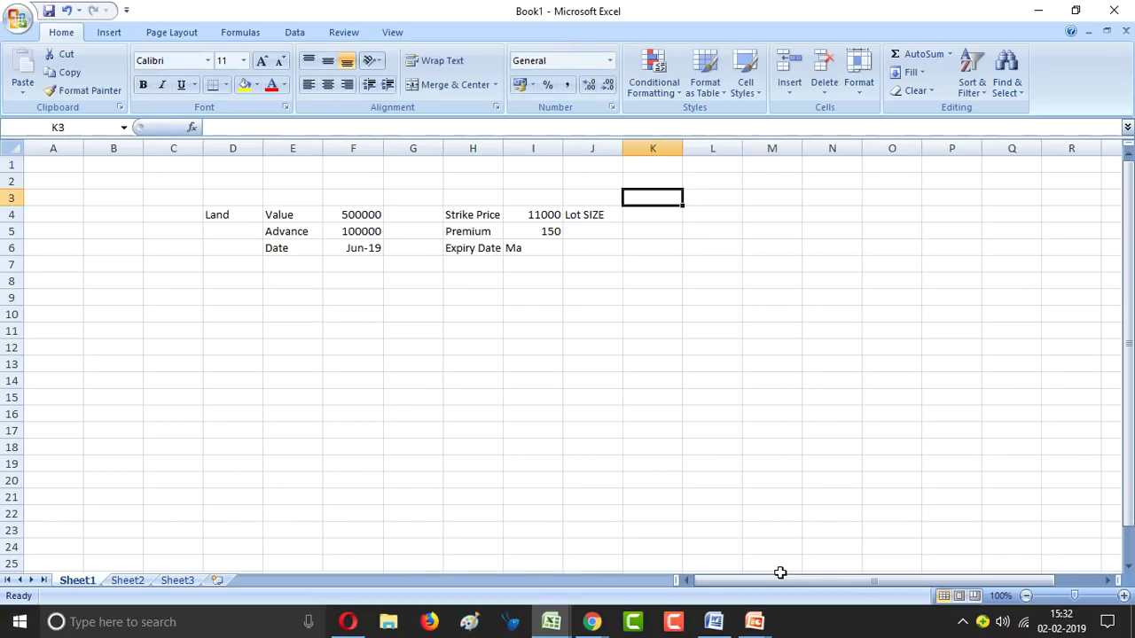
pyautogui.press('Left')
pyautogui.press('Left')
pyautogui.press('Down')
pyautogui.press('Down')
pyautogui.press('Down')
pyautogui.write('May 2019')
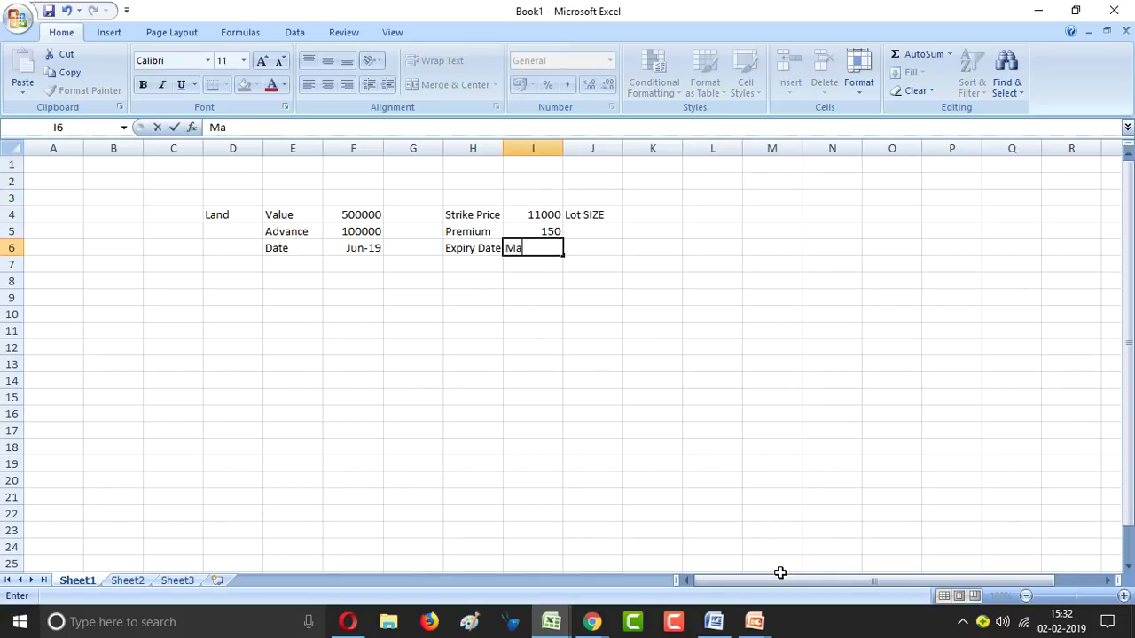
pyautogui.press('Return')
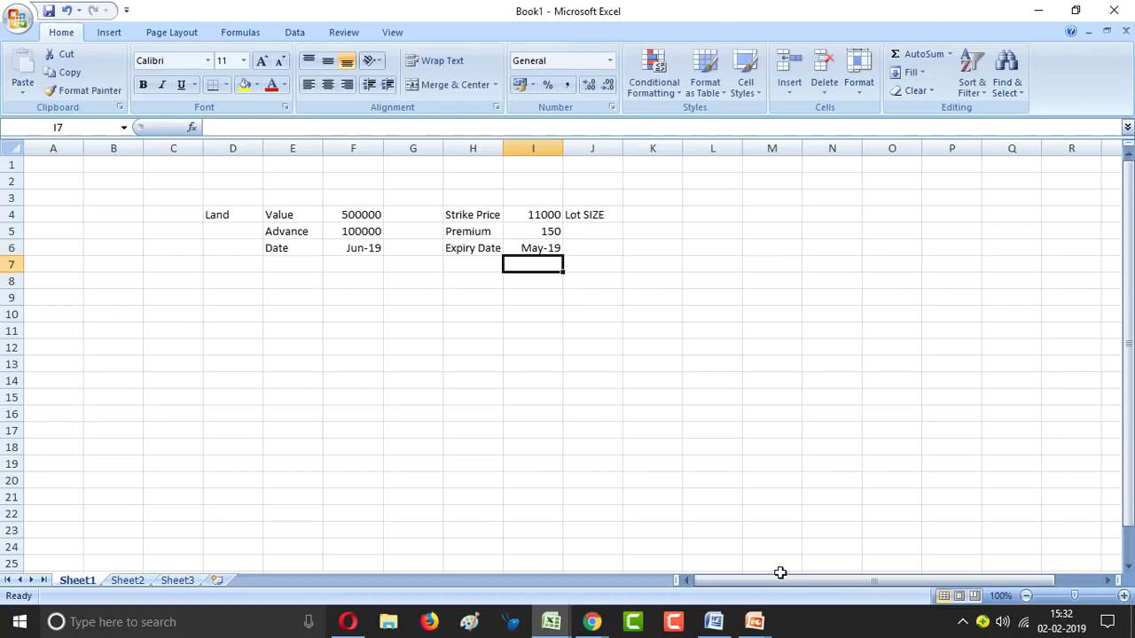
# Clear the Lot SIZE label from cell J4.
pyautogui.press('Up')
pyautogui.press('Up')
pyautogui.press('Up')
pyautogui.press('Right')
pyautogui.press('Delete')
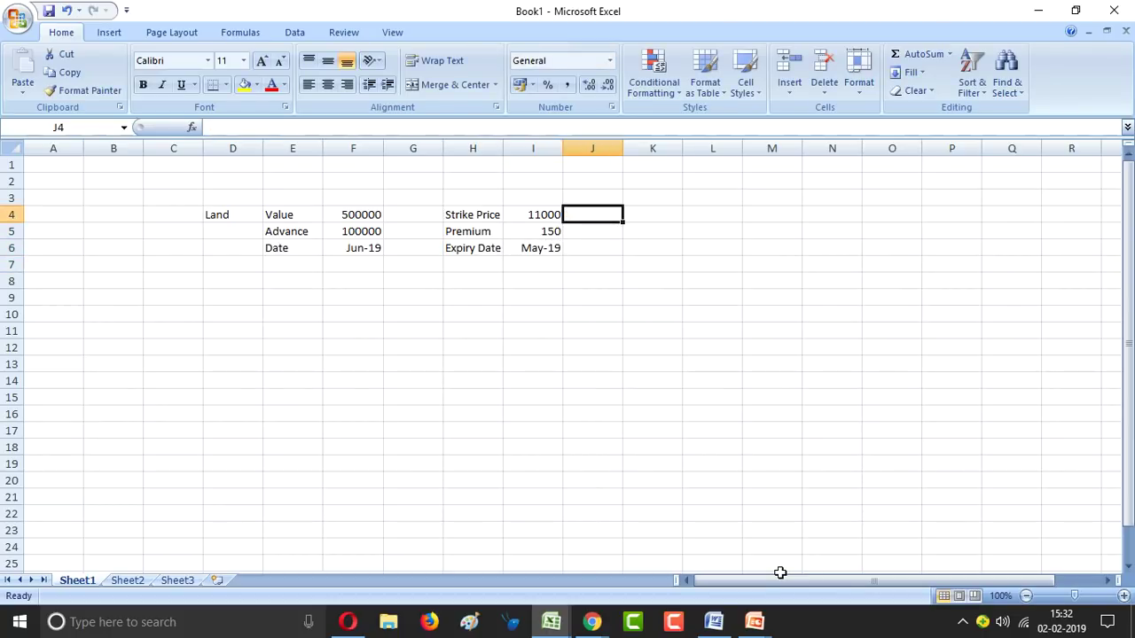
# Enter 10800 in I2 above the Strike Price value and the label Nifty beside it in J2.
pyautogui.press('Left')
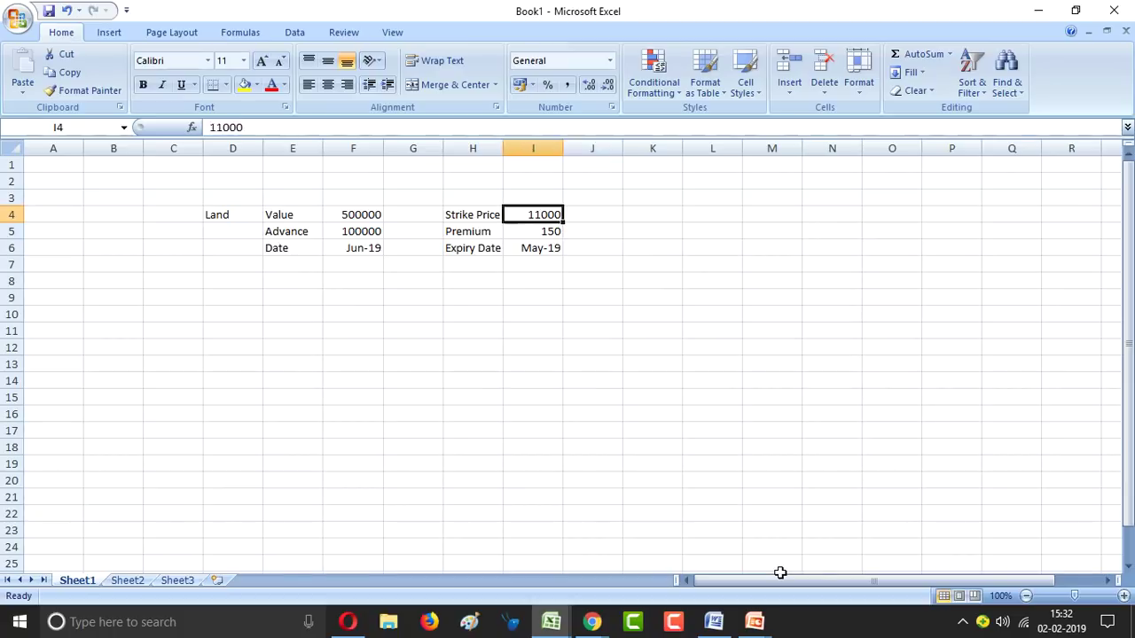
pyautogui.press('Right')
pyautogui.press('Up')
pyautogui.press('Up')
pyautogui.press('Left')
pyautogui.write('10800')
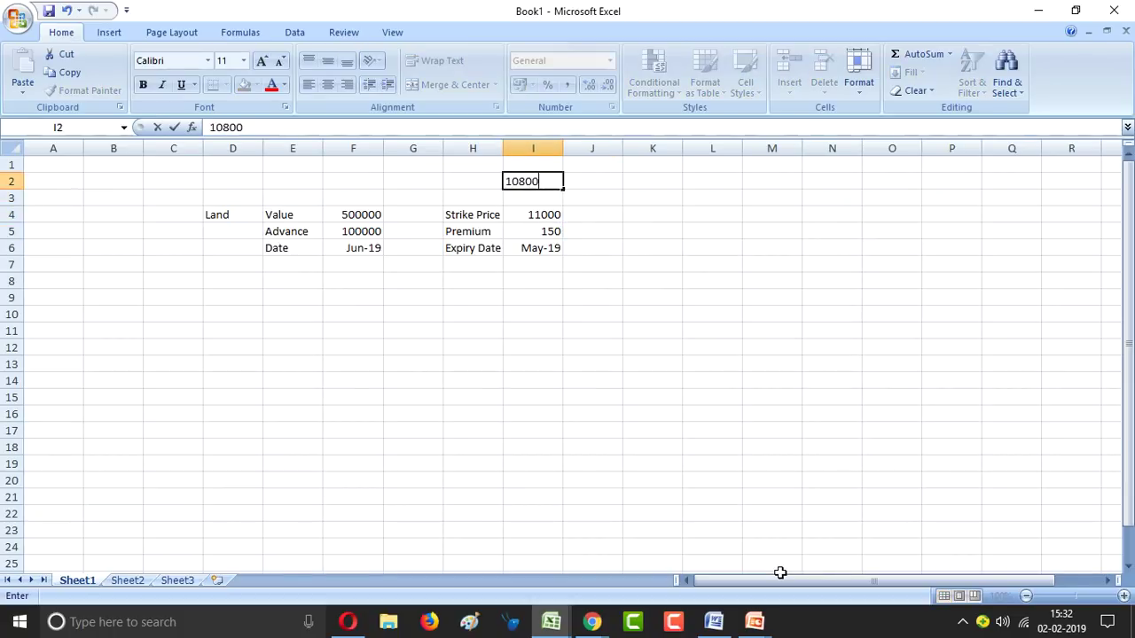
pyautogui.press('Tab')
pyautogui.write('Nifty')
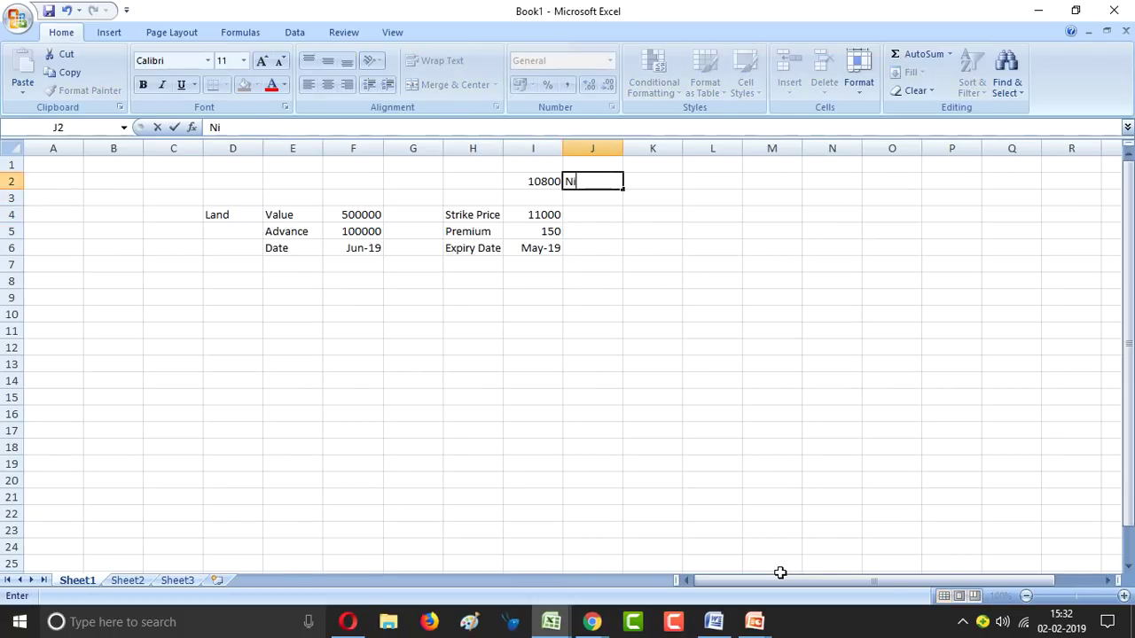
pyautogui.press('Down')
pyautogui.press('Down')
pyautogui.press('Up')
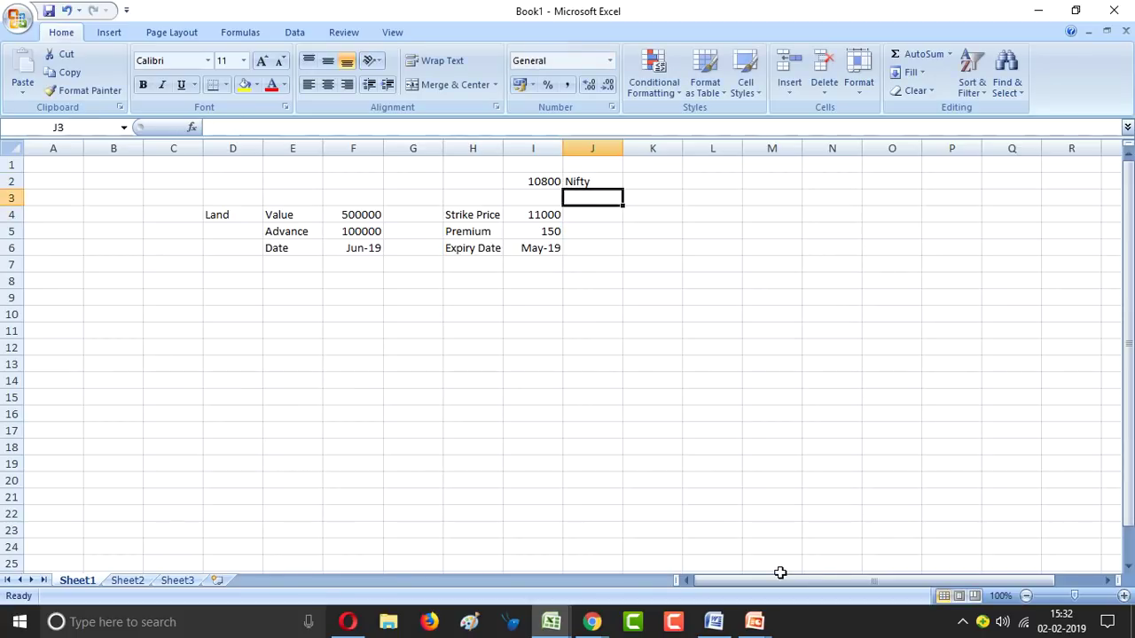
# Enter 170 in J5 beside the Premium value and change it to 175.
pyautogui.press('Down')
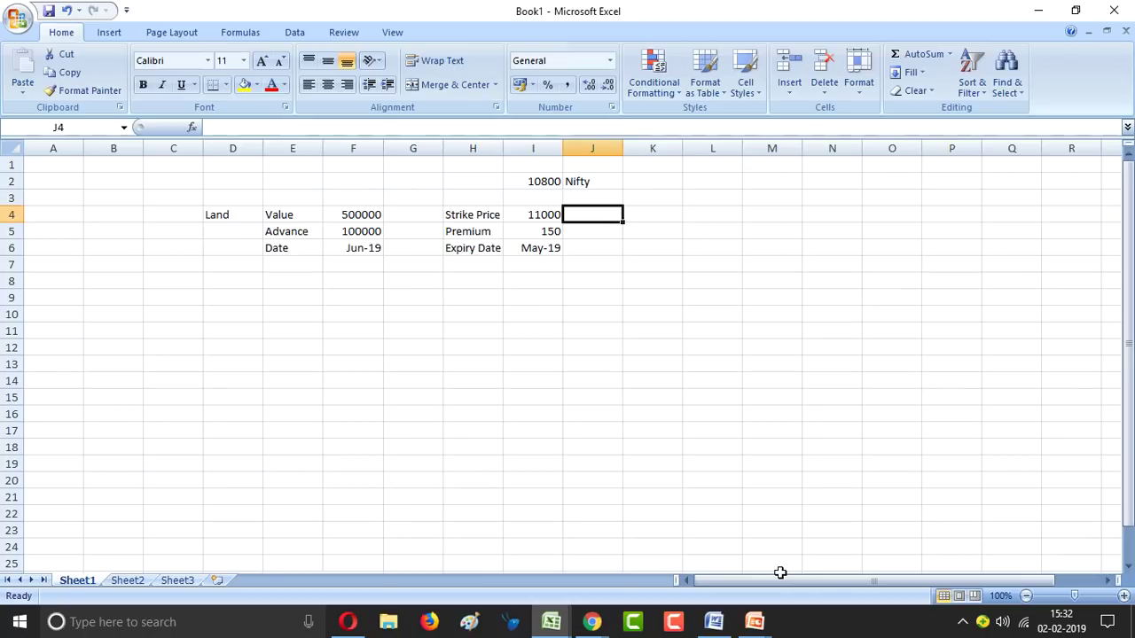
pyautogui.press('Up')
pyautogui.press('Left')
pyautogui.press('Up')
pyautogui.press('Down')
pyautogui.press('Down')
pyautogui.press('Down')
pyautogui.press('Right')
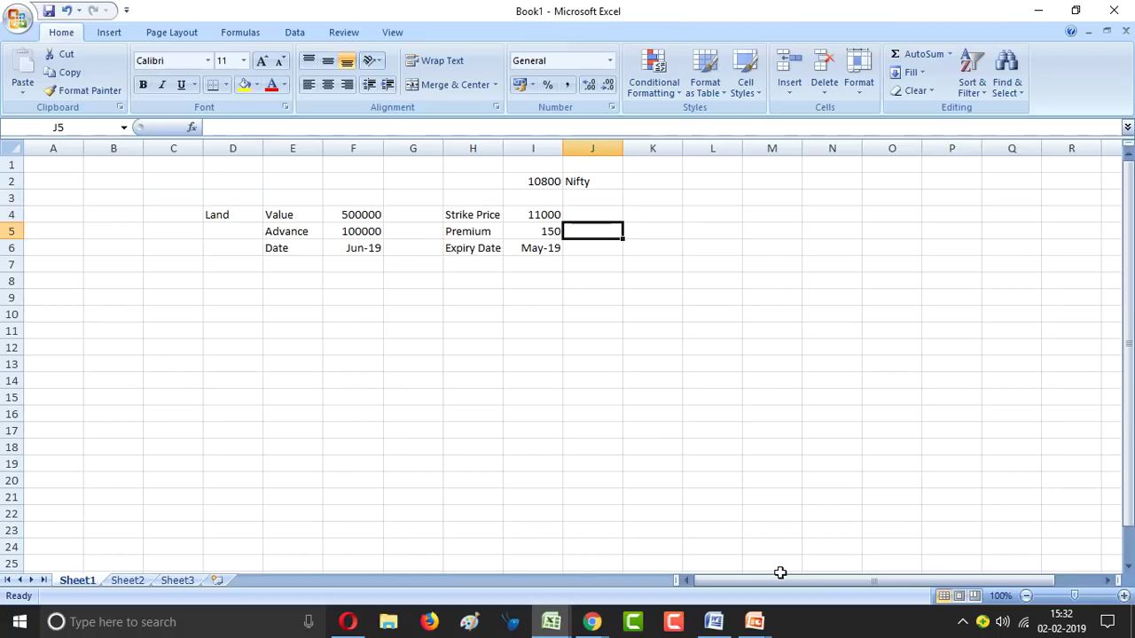
pyautogui.write('170')
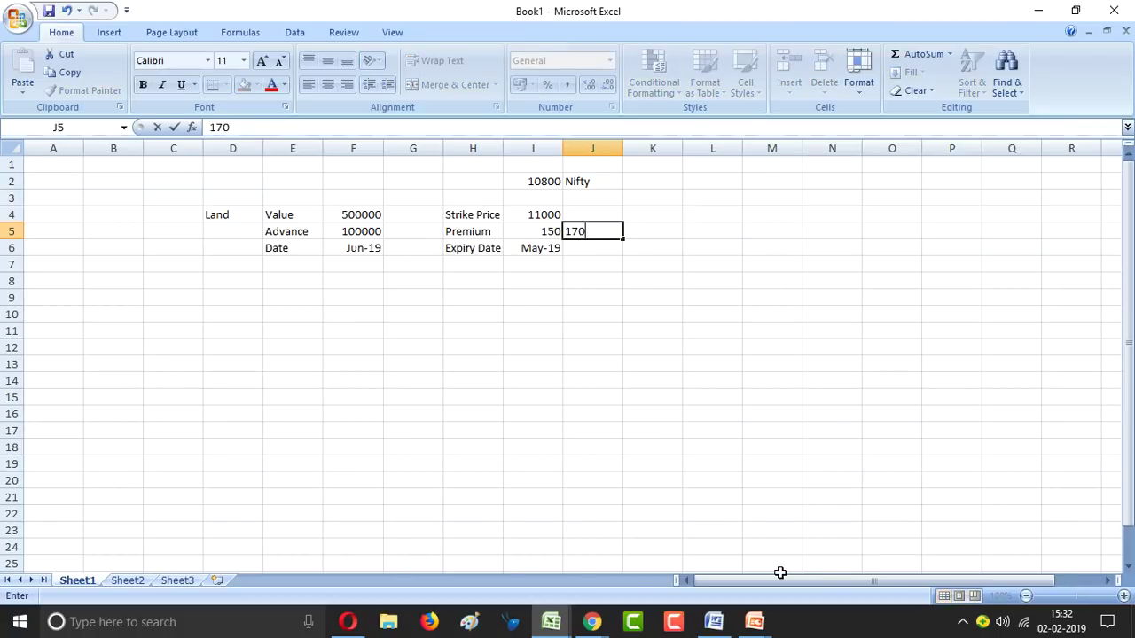
pyautogui.press('Right')
pyautogui.press('Left')
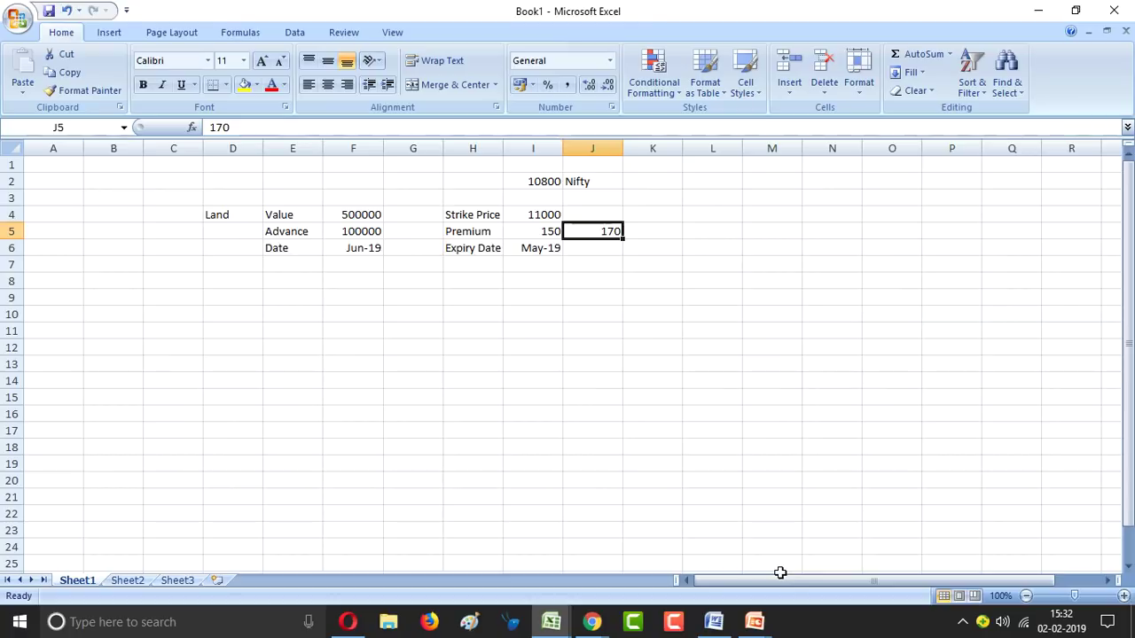
pyautogui.write('175')
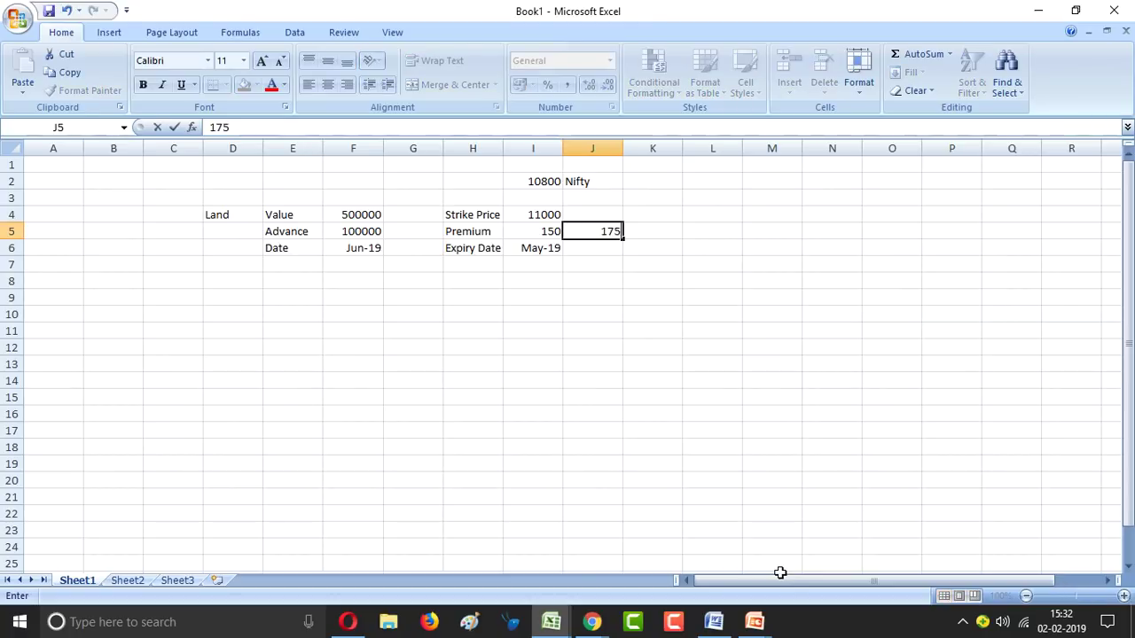
pyautogui.press('Return')
# Enter 50 in K5 on the Premium row.
pyautogui.press('Up')
pyautogui.press('Right')
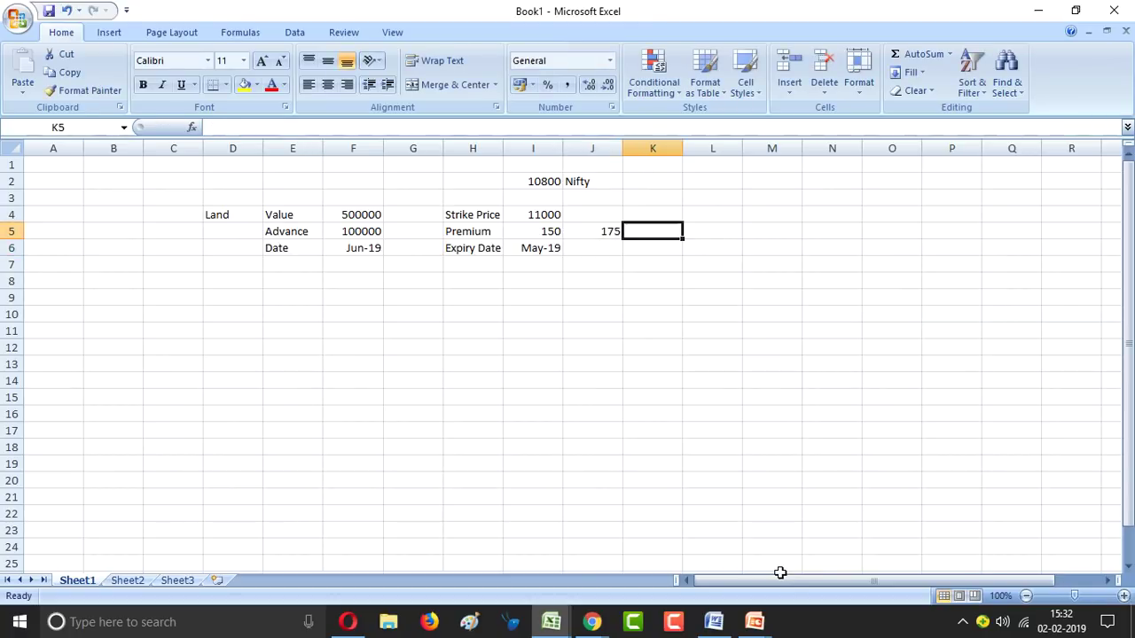
pyautogui.write('50')
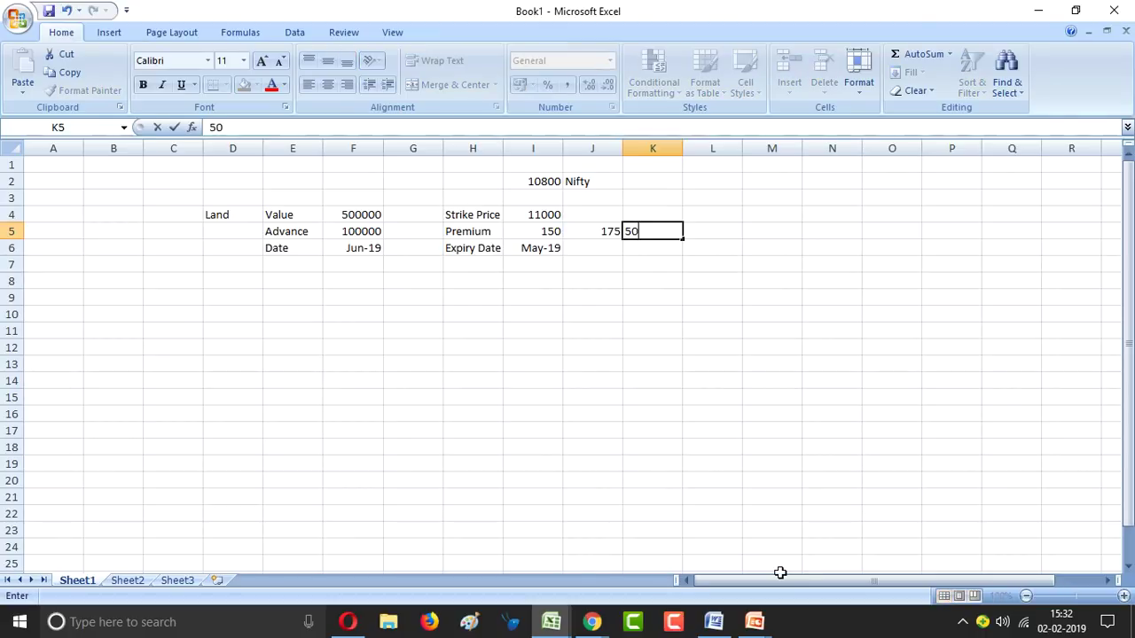
pyautogui.press('Right')
# Multiply the original premium in I5 by the 50 in K5 with the formula =I5*K5 in L5.
pyautogui.write('=')
pyautogui.press('Left')
pyautogui.press('Left')
pyautogui.press('Left')
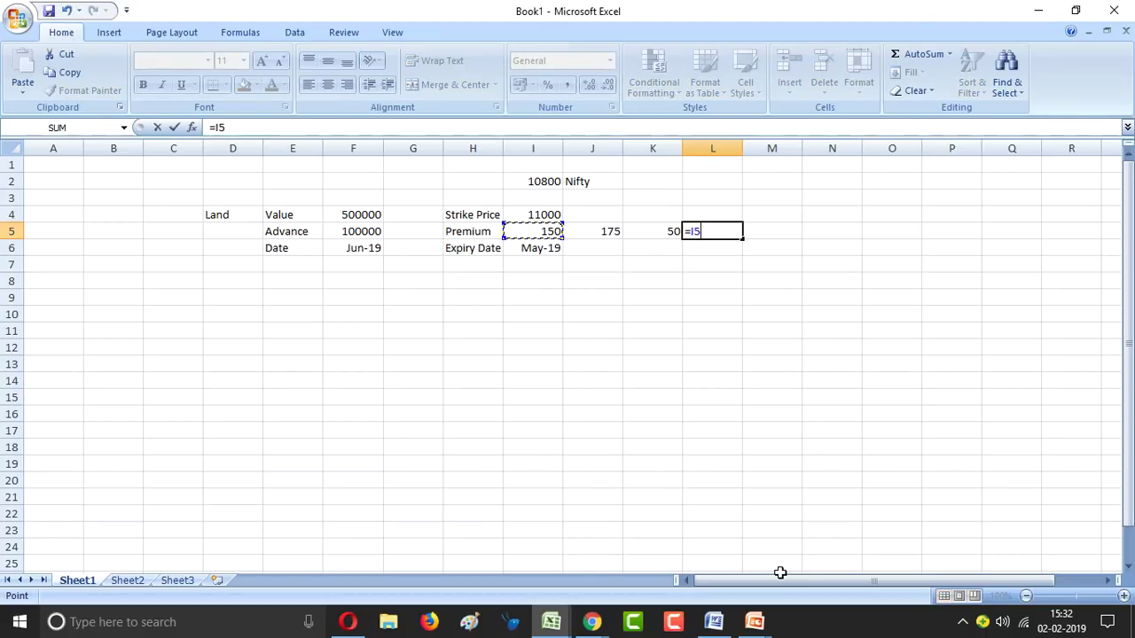
pyautogui.write('*')
pyautogui.press('Left')
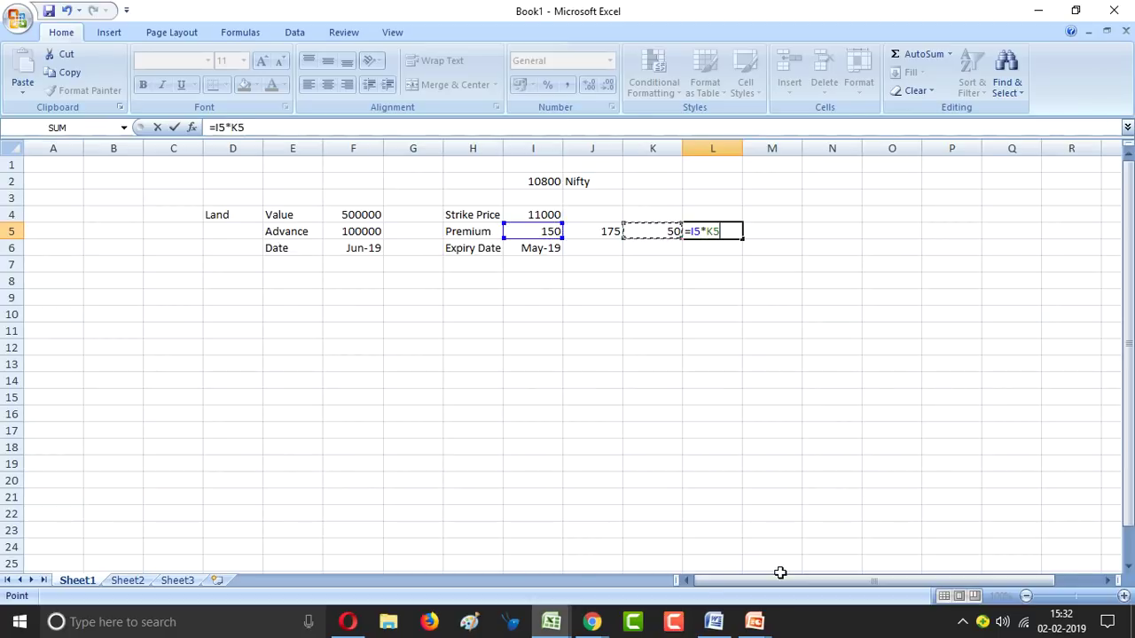
pyautogui.press('Return')
# Multiply the second premium in J5 by K5 with the formula =J5*K5 in M5.
pyautogui.press('Up')
pyautogui.press('Right')
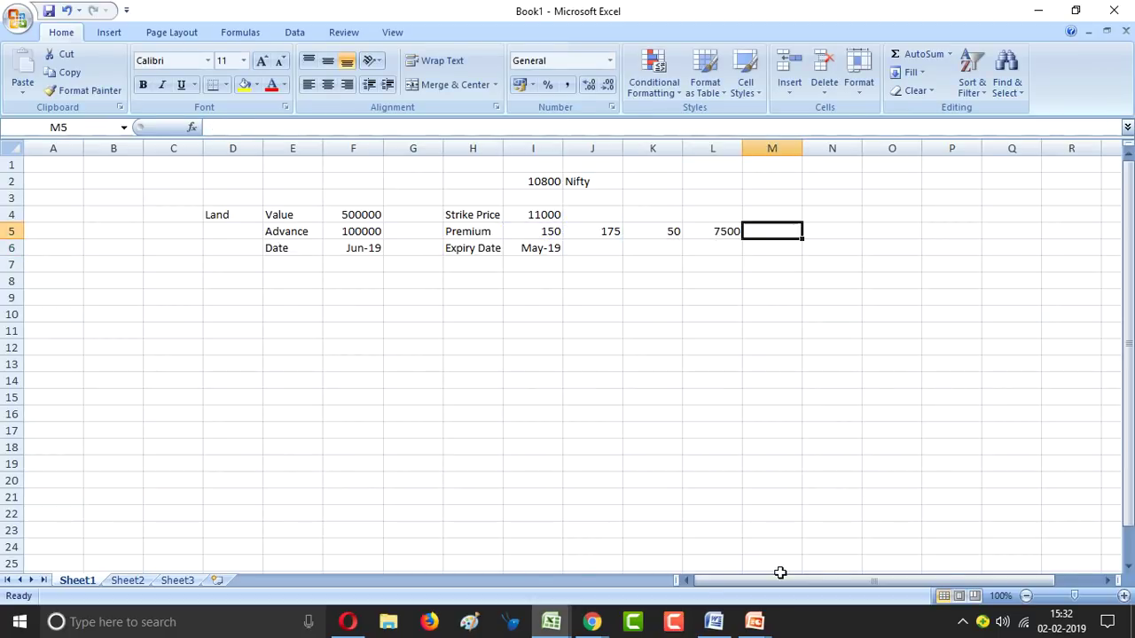
pyautogui.write('=')
pyautogui.press('Left')
pyautogui.press('Left')
pyautogui.press('Left')
pyautogui.press('Left')
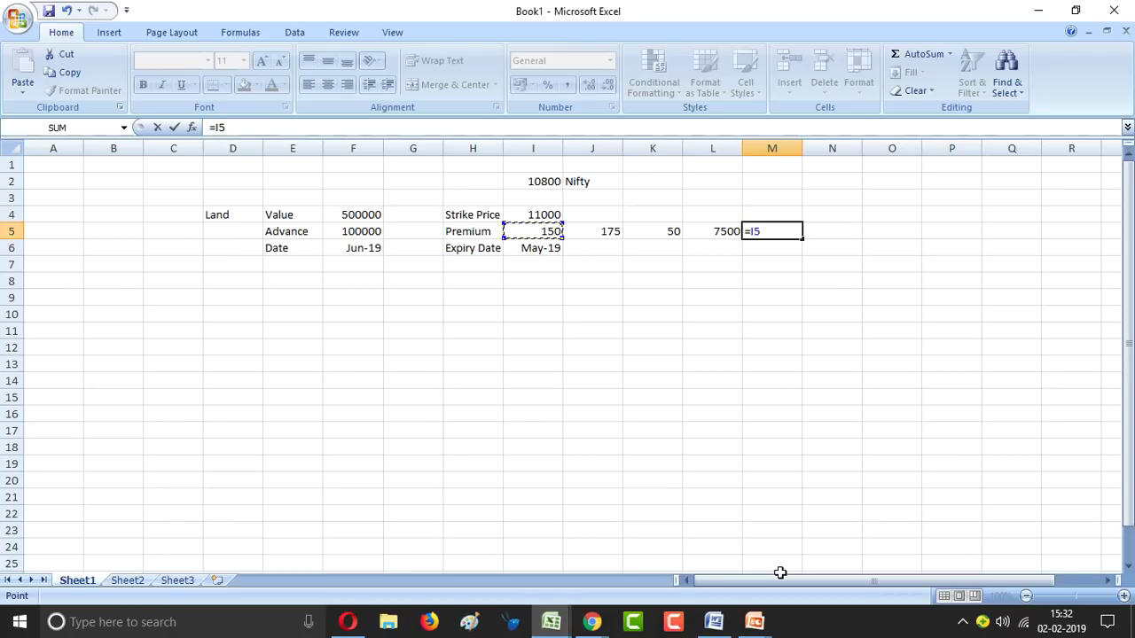
pyautogui.press('Right')
pyautogui.write('*')
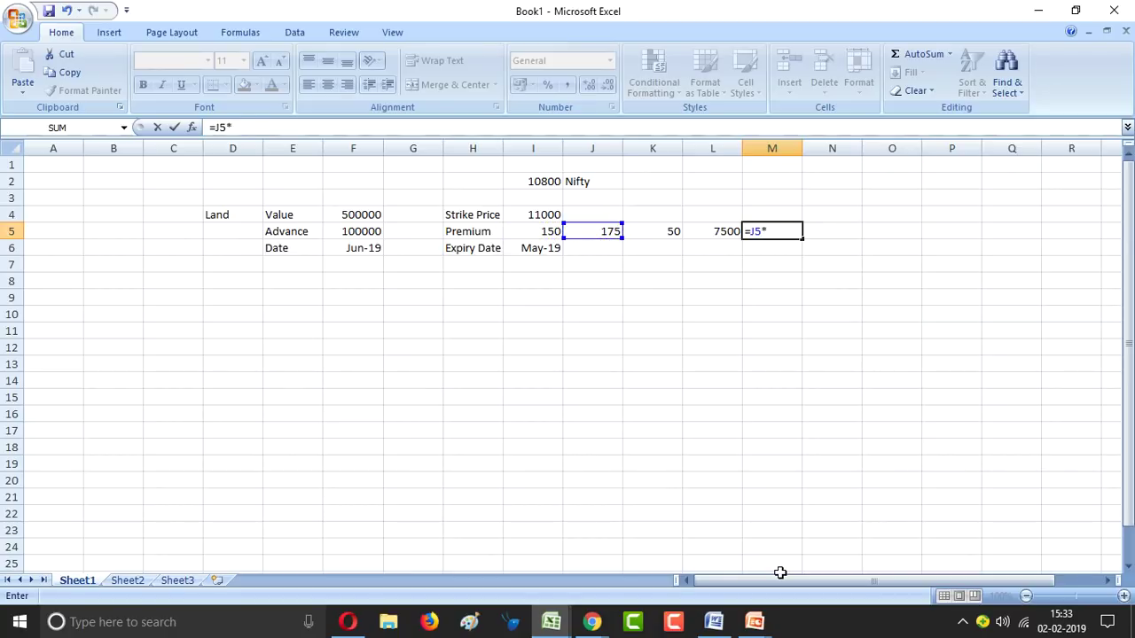
pyautogui.press('Left')
pyautogui.press('Left')
pyautogui.press('Return')
# Calculate the difference between the two premium totals with the formula =M5-L5 in N5.
pyautogui.press('Up')
pyautogui.press('Right')
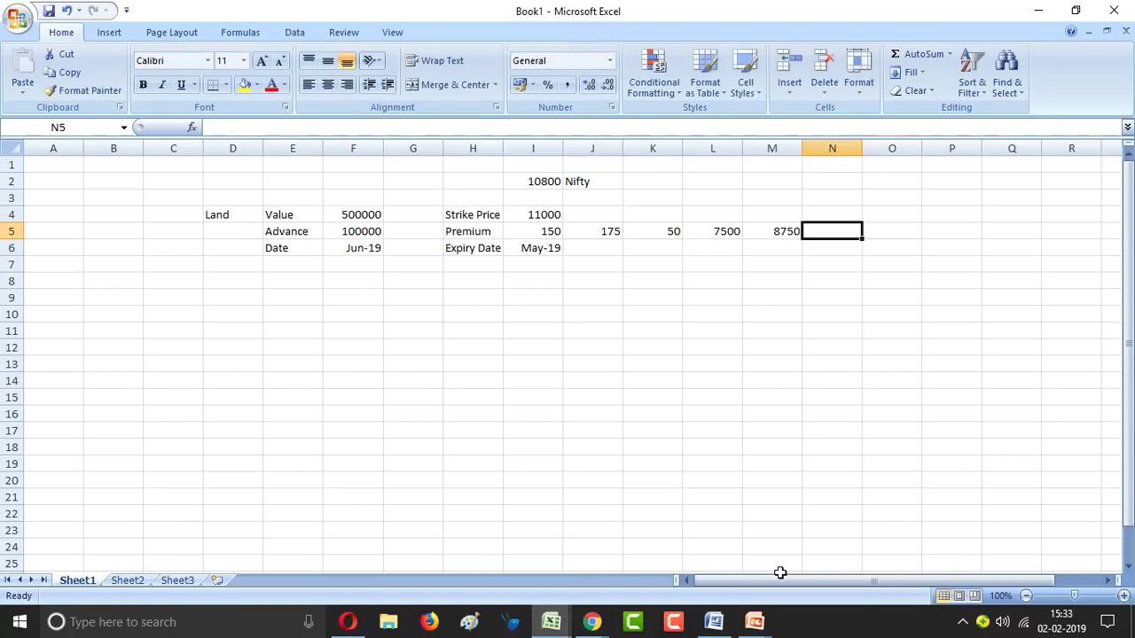
pyautogui.write('=')
pyautogui.press('Left')
pyautogui.write('-')
pyautogui.press('Left')
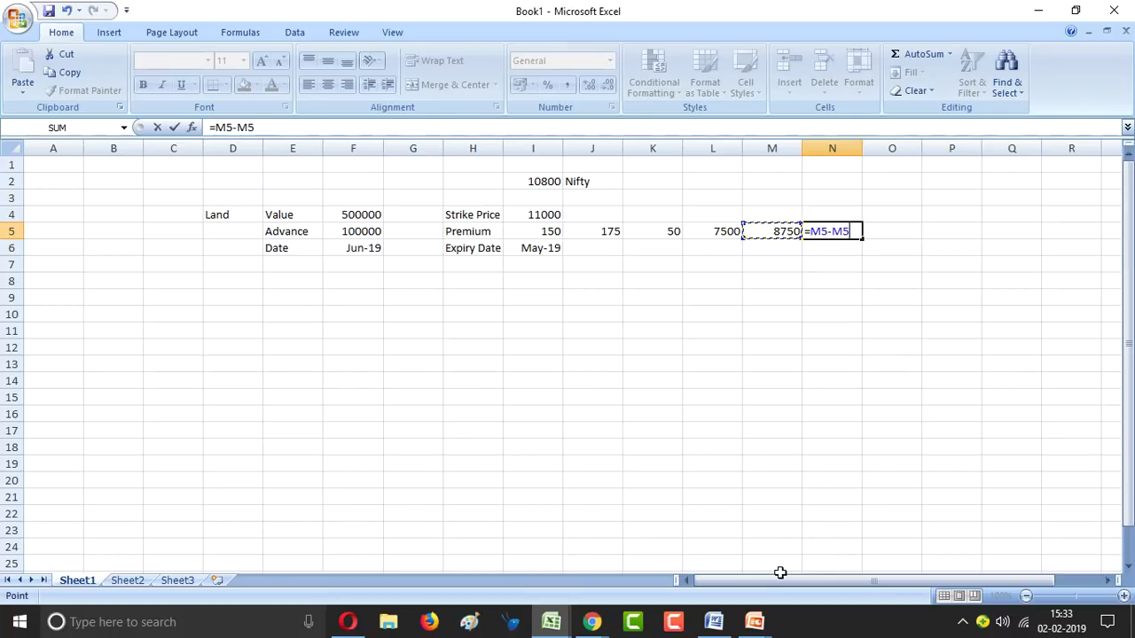
pyautogui.press('Left')
pyautogui.press('Return')
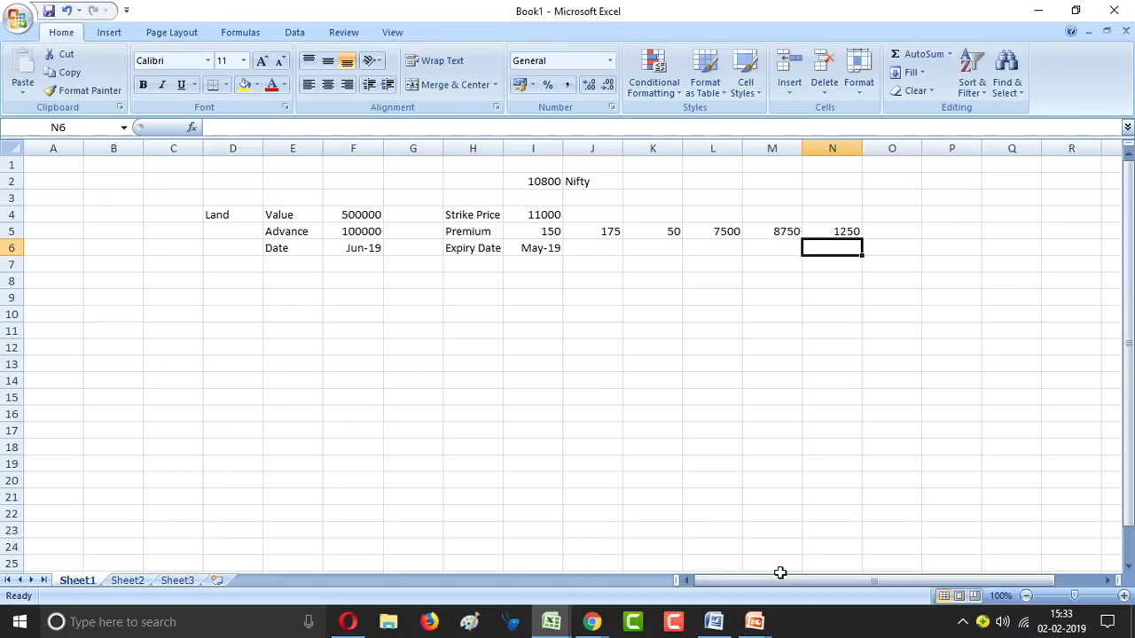
# Add the label Call Option in O4.
pyautogui.press('Right')
pyautogui.press('Up')
pyautogui.press('Up')
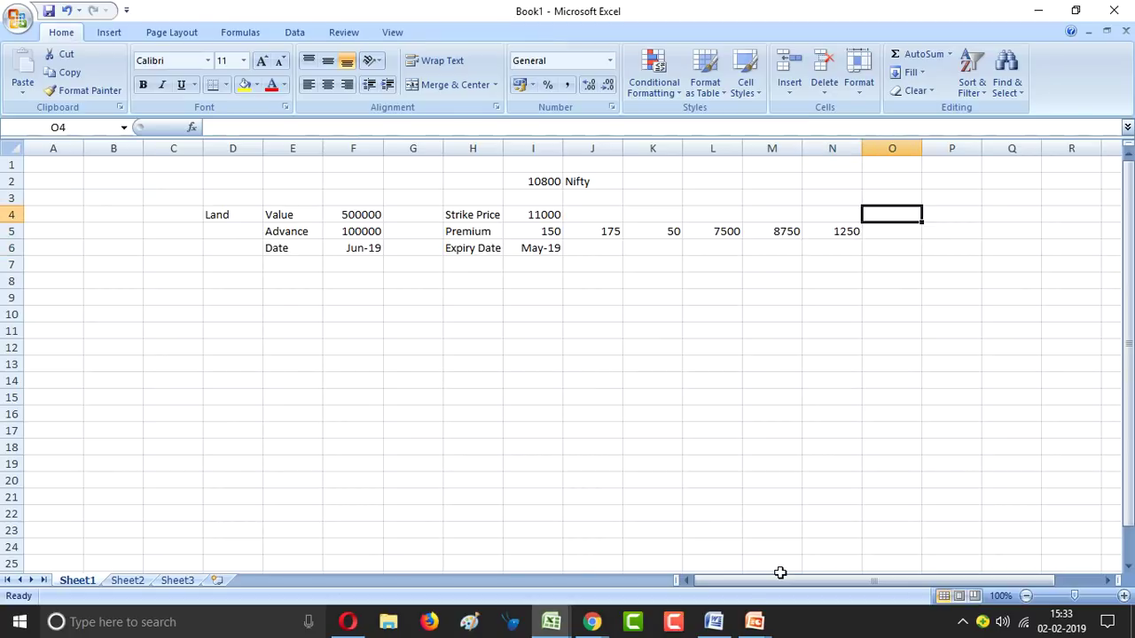
pyautogui.write('Call Option')
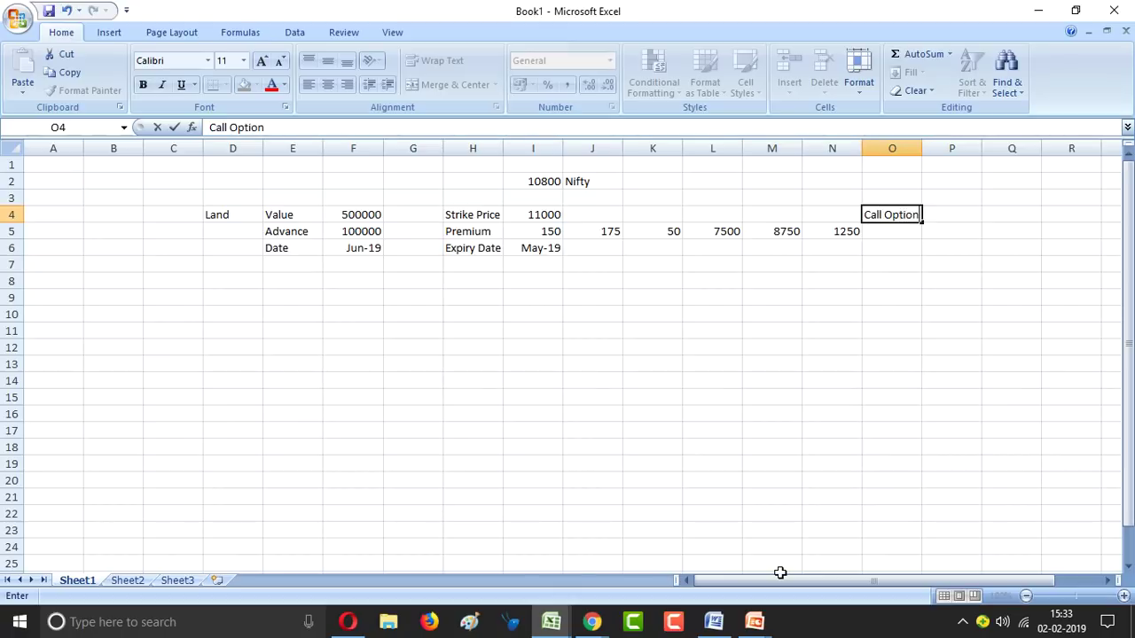
pyautogui.press('Return')
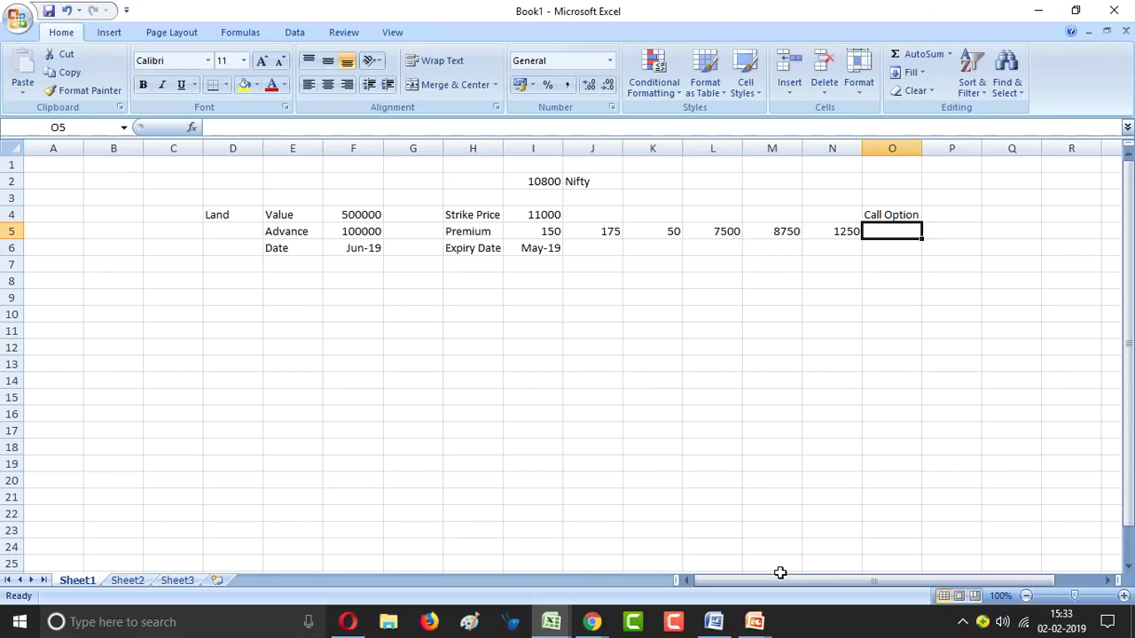
# Enter 10800 in H9 and 10500 beside it in G9, below the option contract block.
pyautogui.press('Down')
pyautogui.press('Down')
pyautogui.press('Left')
pyautogui.press('Left')
pyautogui.press('Left')
pyautogui.press('Left')
pyautogui.press('Left')
pyautogui.press('Left')
pyautogui.press('Left')
pyautogui.press('Left')
pyautogui.press('Left')
pyautogui.press('Down')
pyautogui.press('Down')
pyautogui.press('Right')
pyautogui.press('Right')
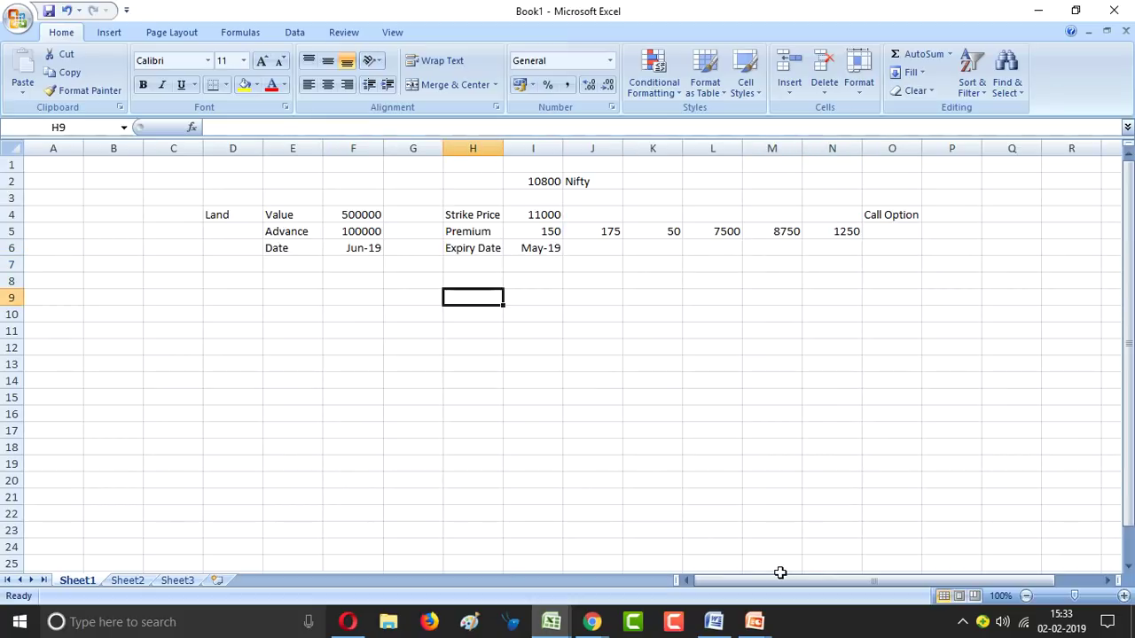
pyautogui.write('10800')
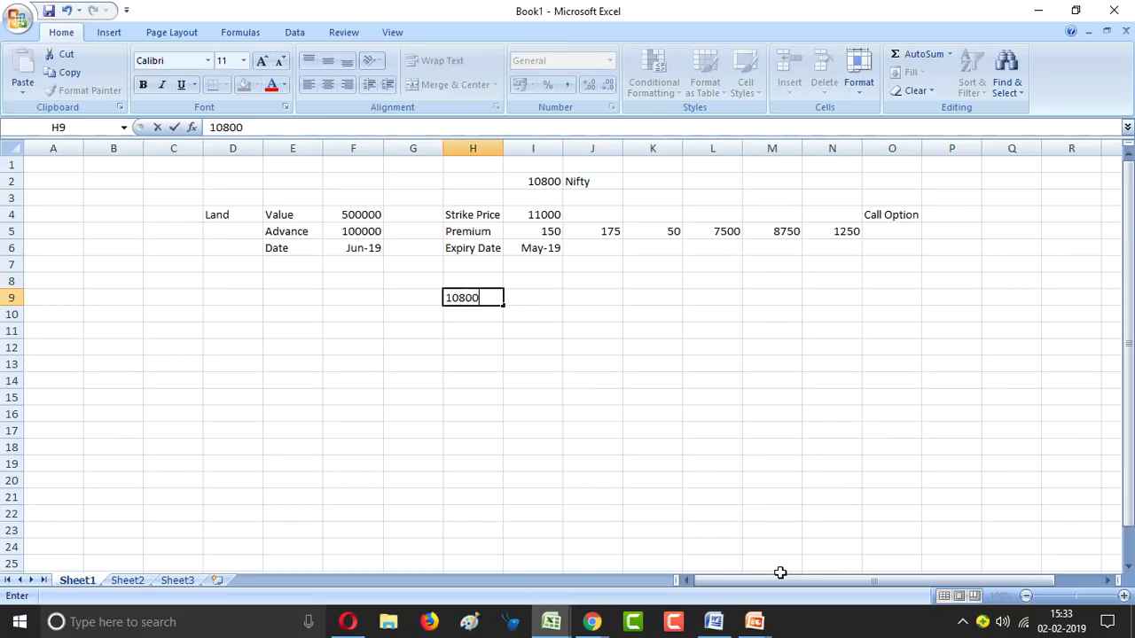
pyautogui.press('Left')
pyautogui.press('Left')
pyautogui.press('Right')
pyautogui.write('10500')
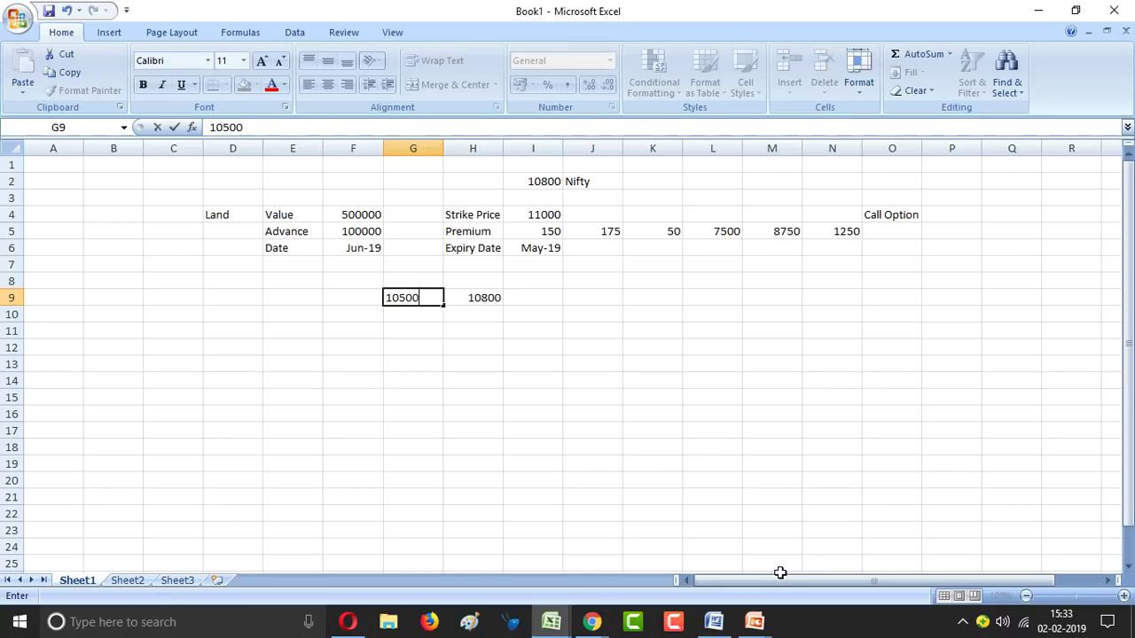
pyautogui.press('Return')
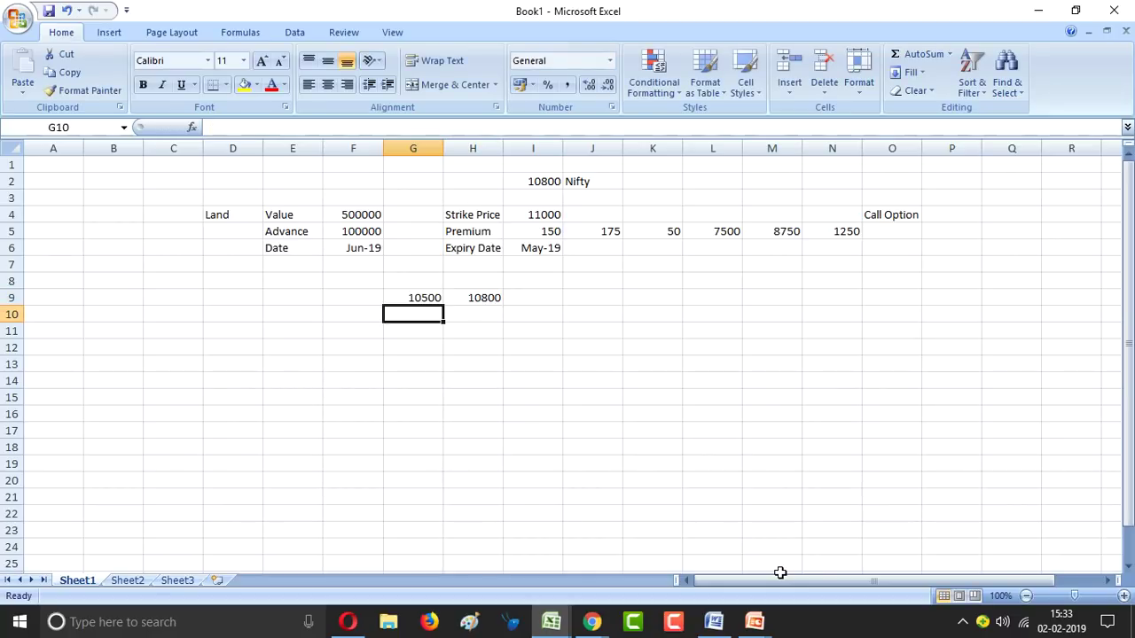
# Enter the date April 2019 in G11, two rows below the 10500 value.
pyautogui.press('Down')
pyautogui.write('Ap')
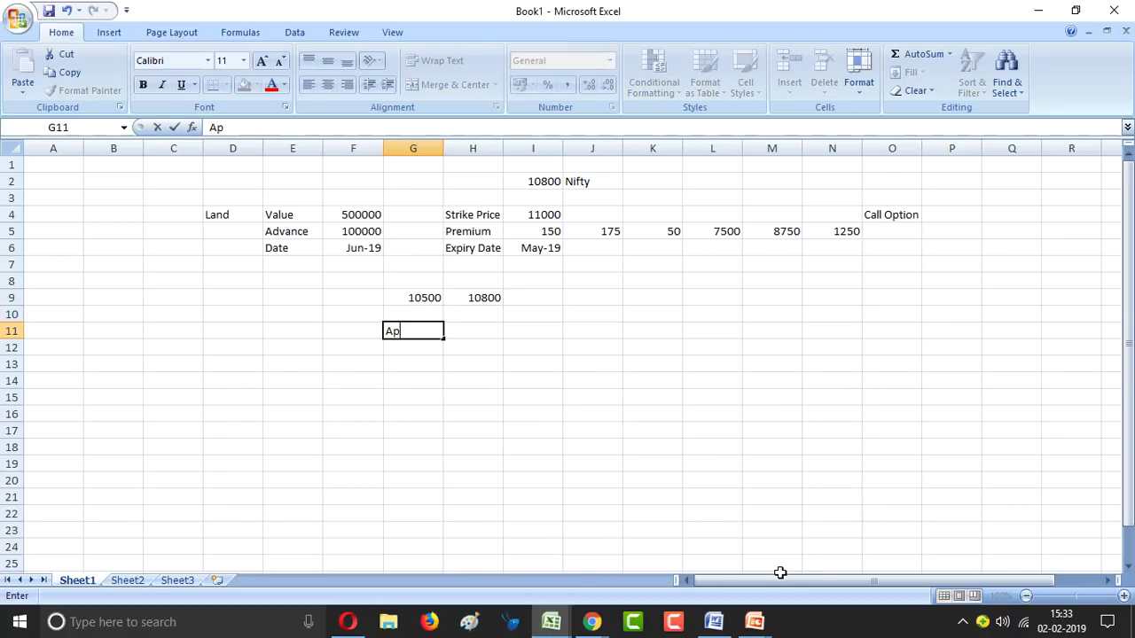
pyautogui.write('ril 2019')
pyautogui.press('Tab')
pyautogui.press('Left')
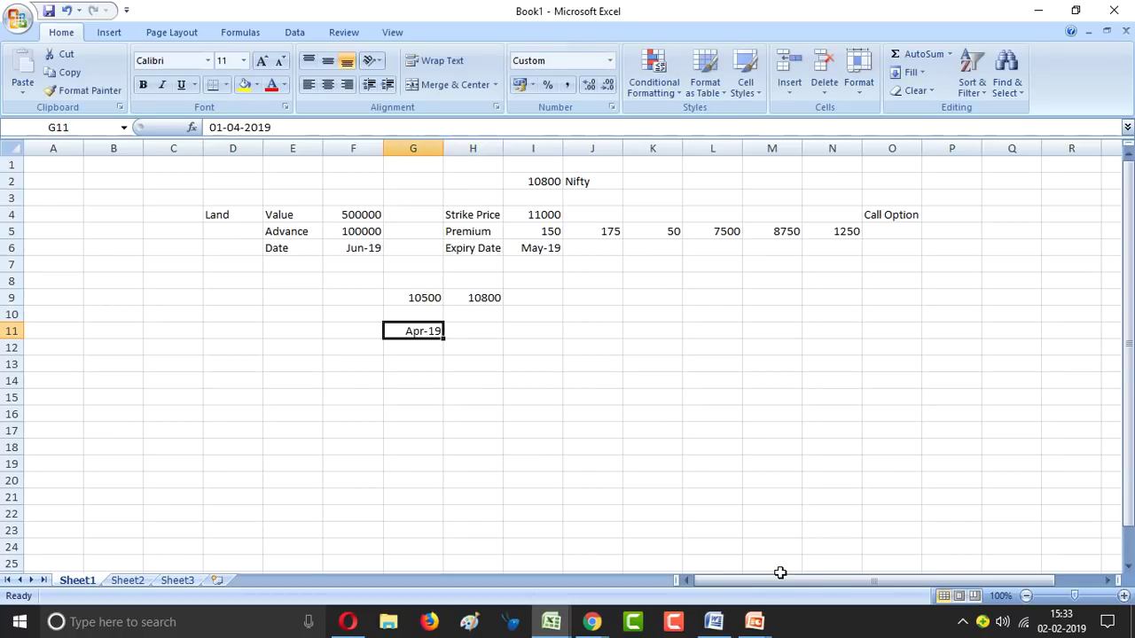
pyautogui.press('Right')
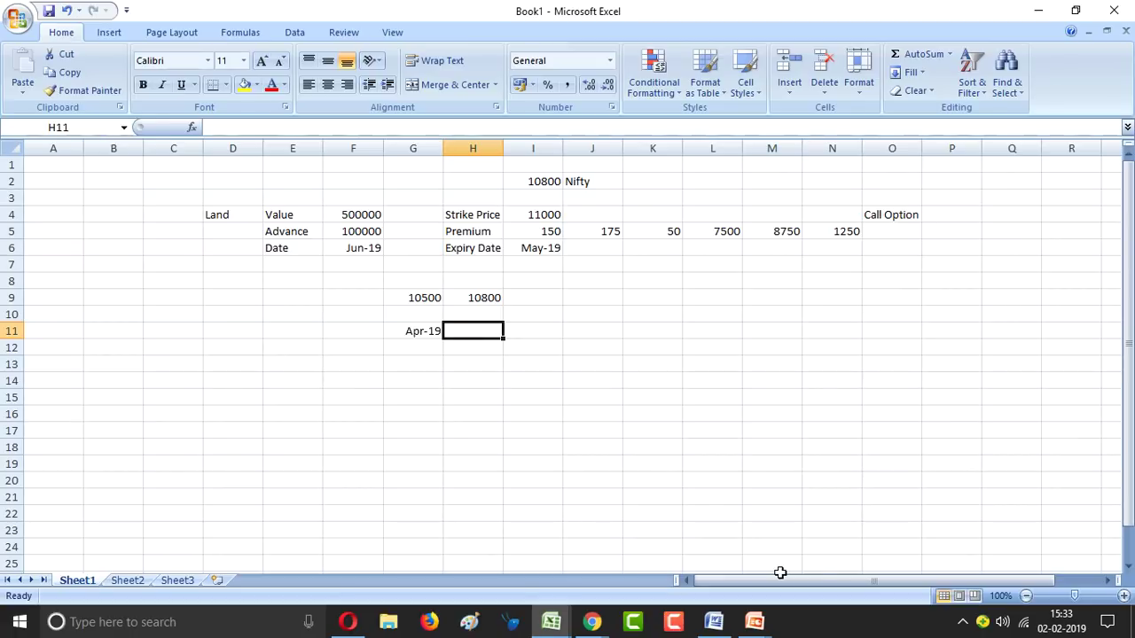
# Enter 100 in H11 and 50 in I11, beside the April 2019 date.
pyautogui.write('100')
pyautogui.press('Return')
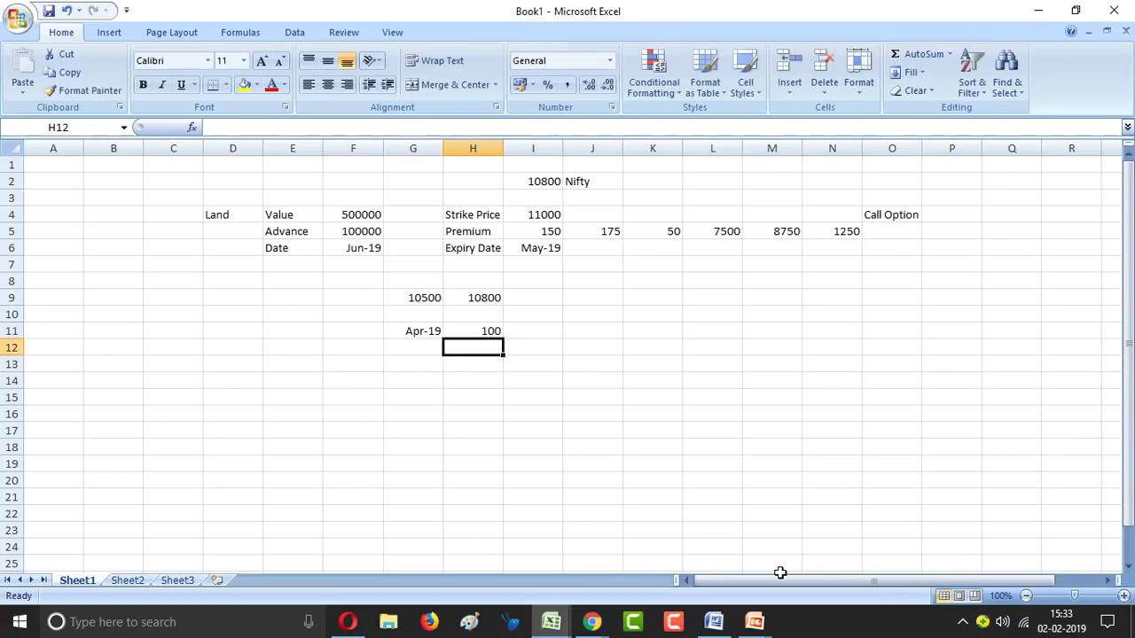
pyautogui.press('Right')
pyautogui.press('Up')
pyautogui.write('50')
pyautogui.press('Right')
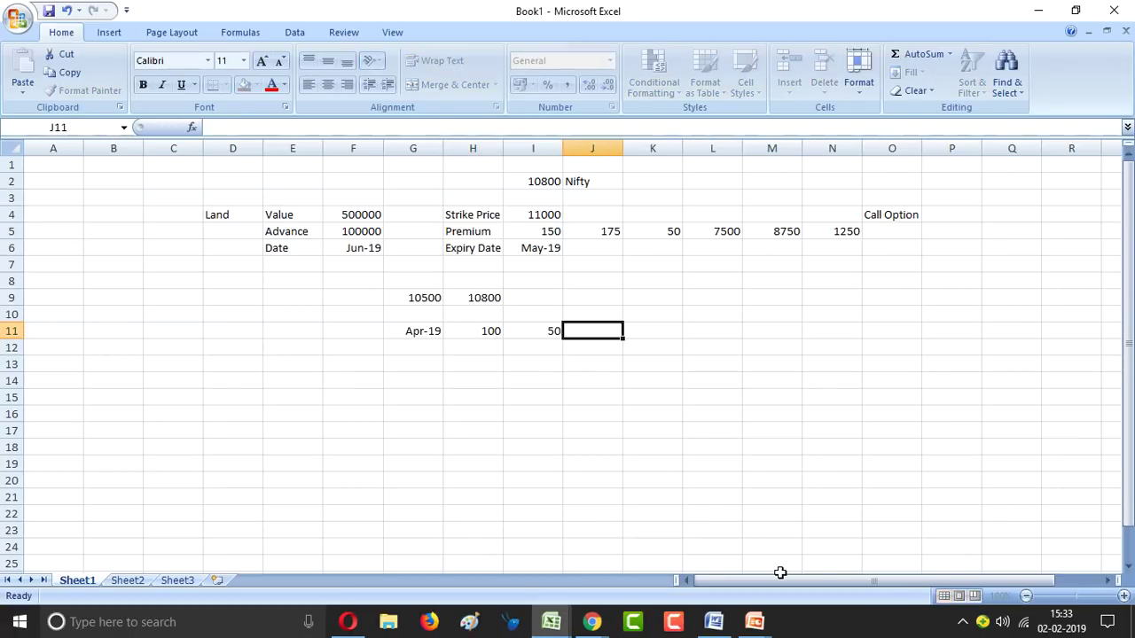
# Calculate the total premium in J11 with the formula =H11*I11.
pyautogui.write('=')
pyautogui.press('Left')
pyautogui.press('Left')
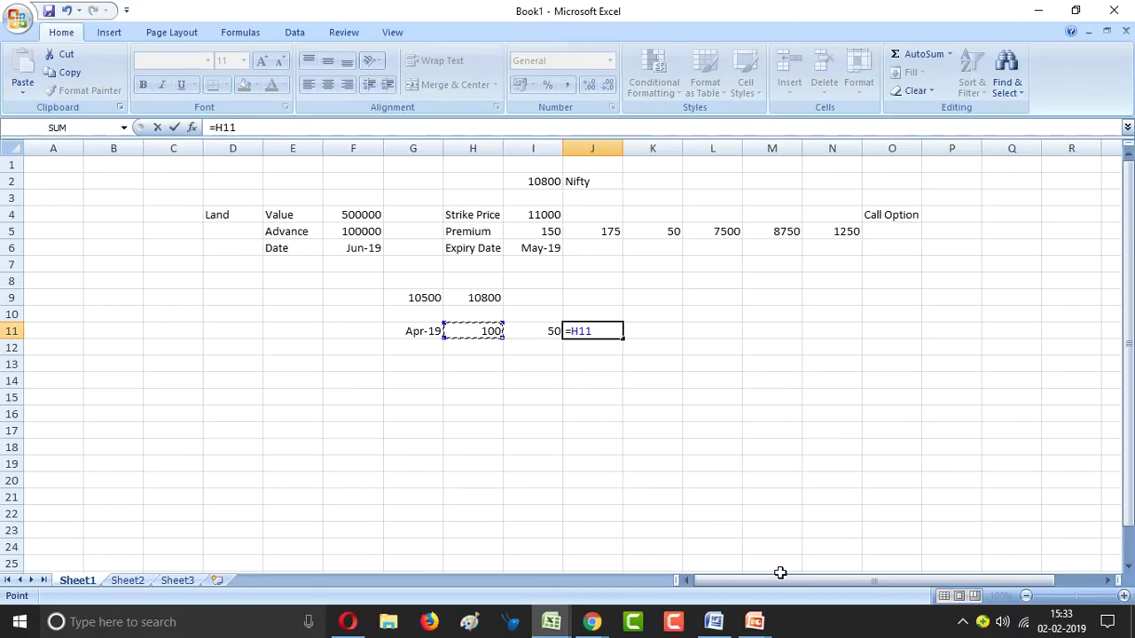
pyautogui.write('*')
pyautogui.press('Left')
pyautogui.press('Return')
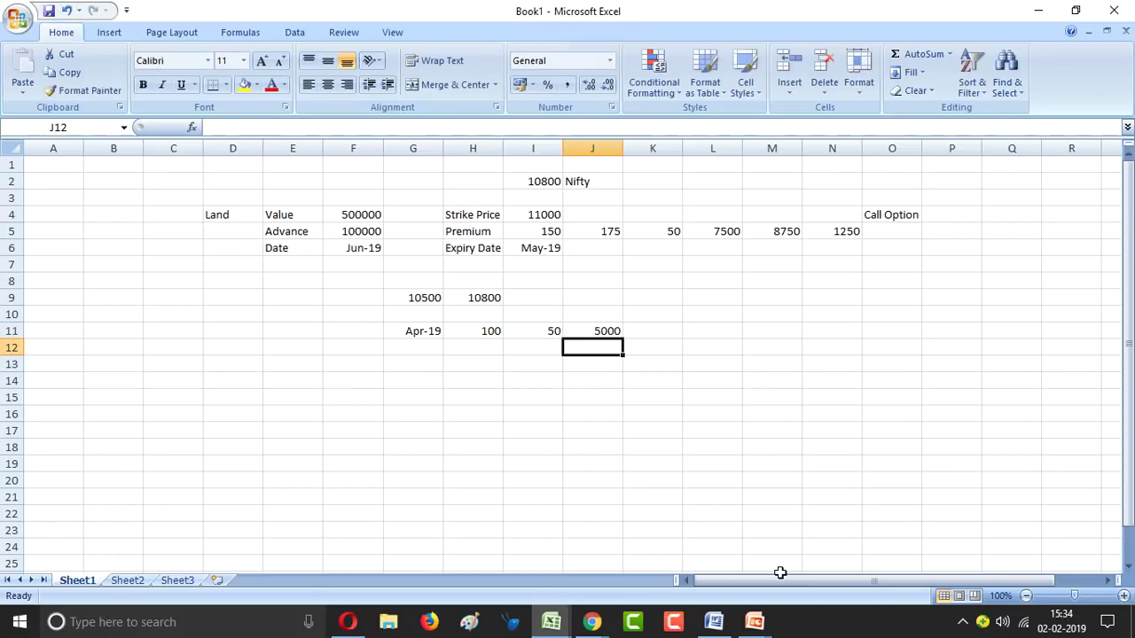
# Enter 180 in H12 and 50 in I12, directly below the first premium row.
pyautogui.press('Left')
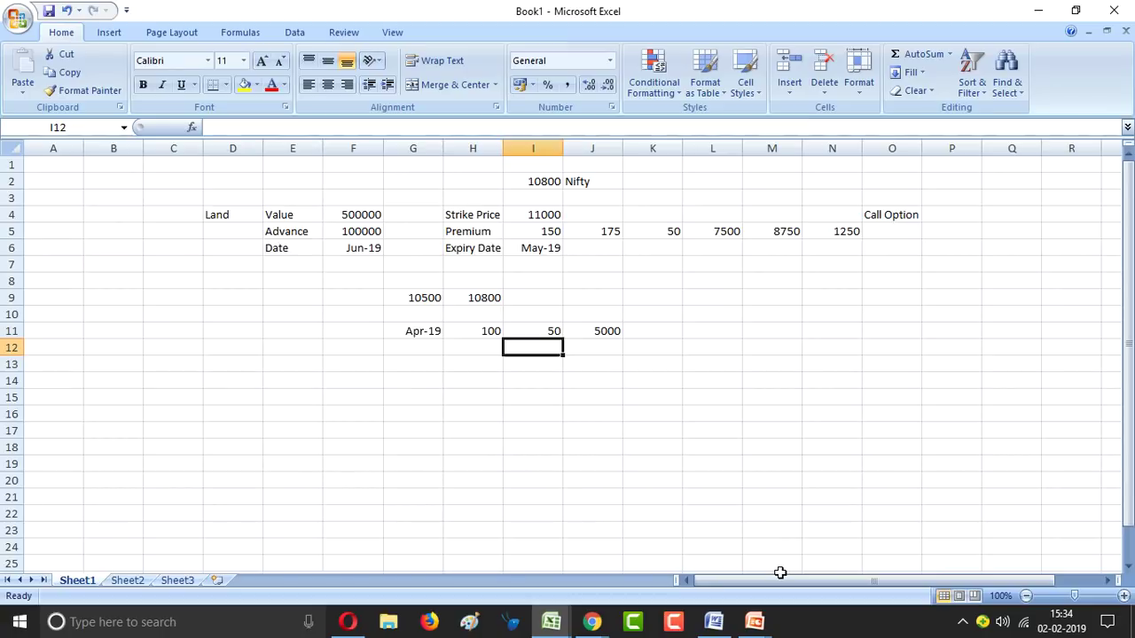
pyautogui.press('Left')
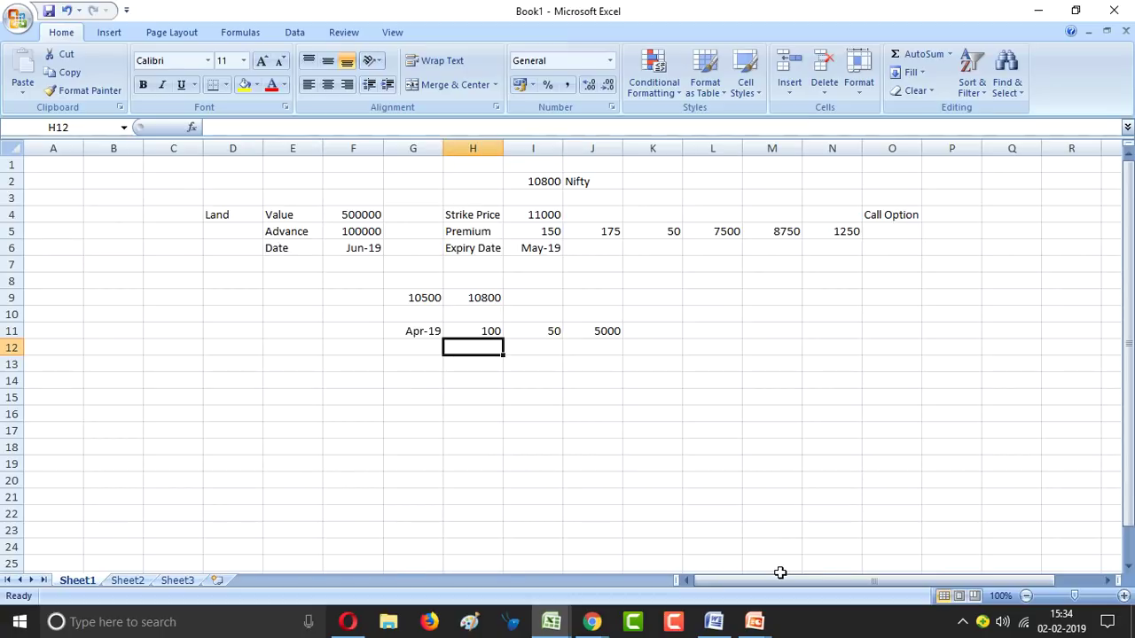
pyautogui.write('150')
pyautogui.press('Right')
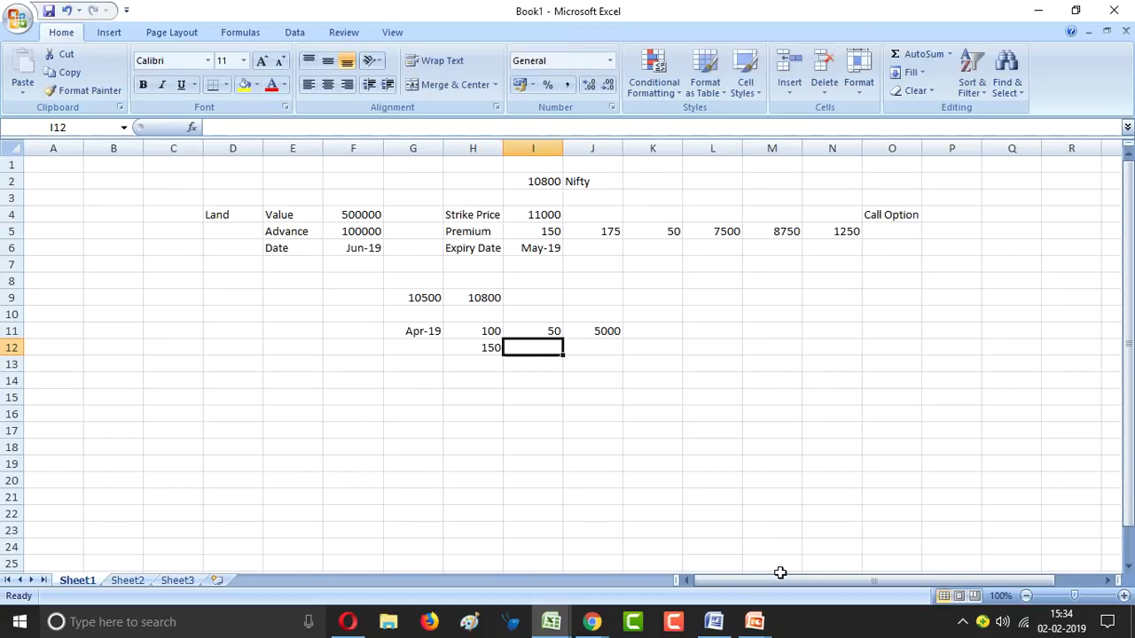
pyautogui.press('Left')
pyautogui.write('180')
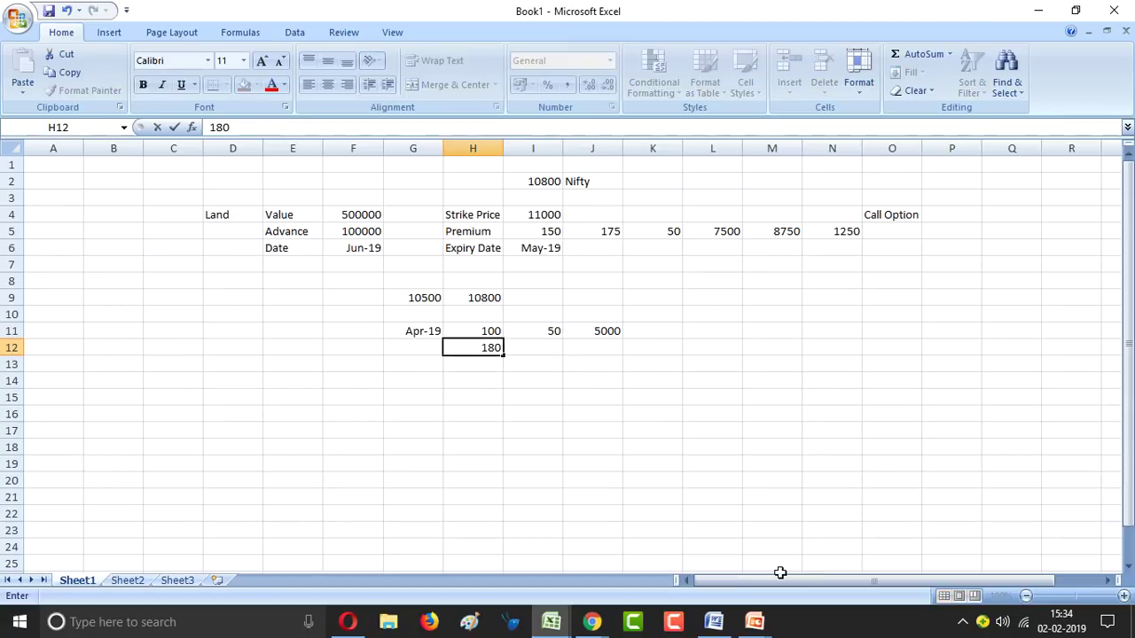
pyautogui.press('Right')
pyautogui.write('50')
pyautogui.press('Right')
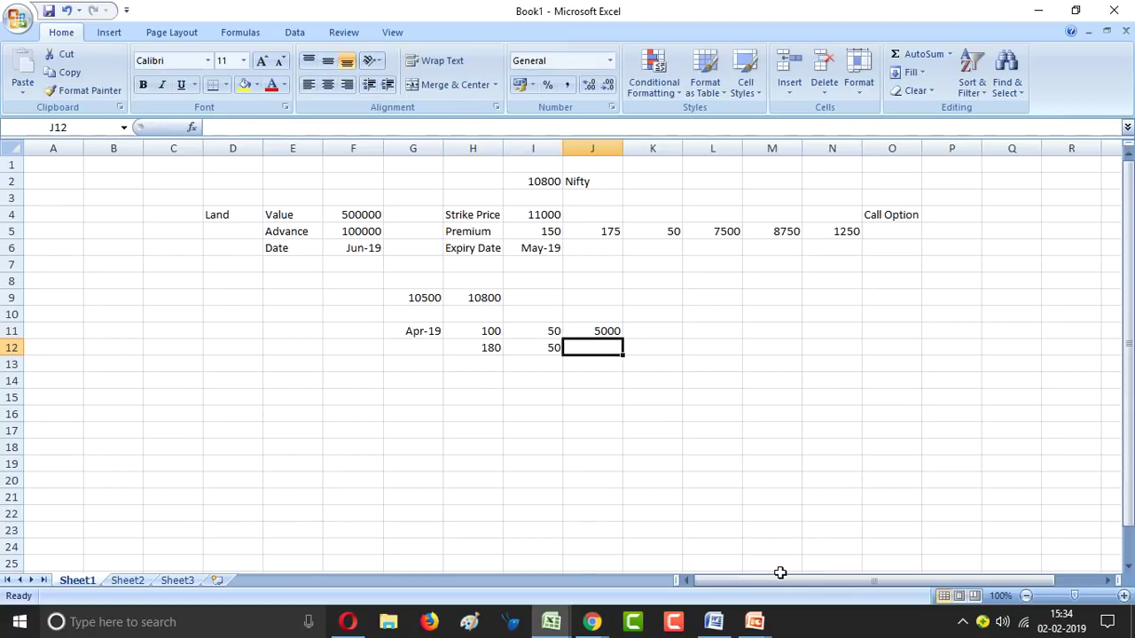
# Fill the J11 formula down into J12 and calculate the profit in J13 with =J12-J11.
pyautogui.hotkey('ctrl', 'd')
pyautogui.press('Down')
pyautogui.write('=')
pyautogui.press('Up')
pyautogui.write('-')
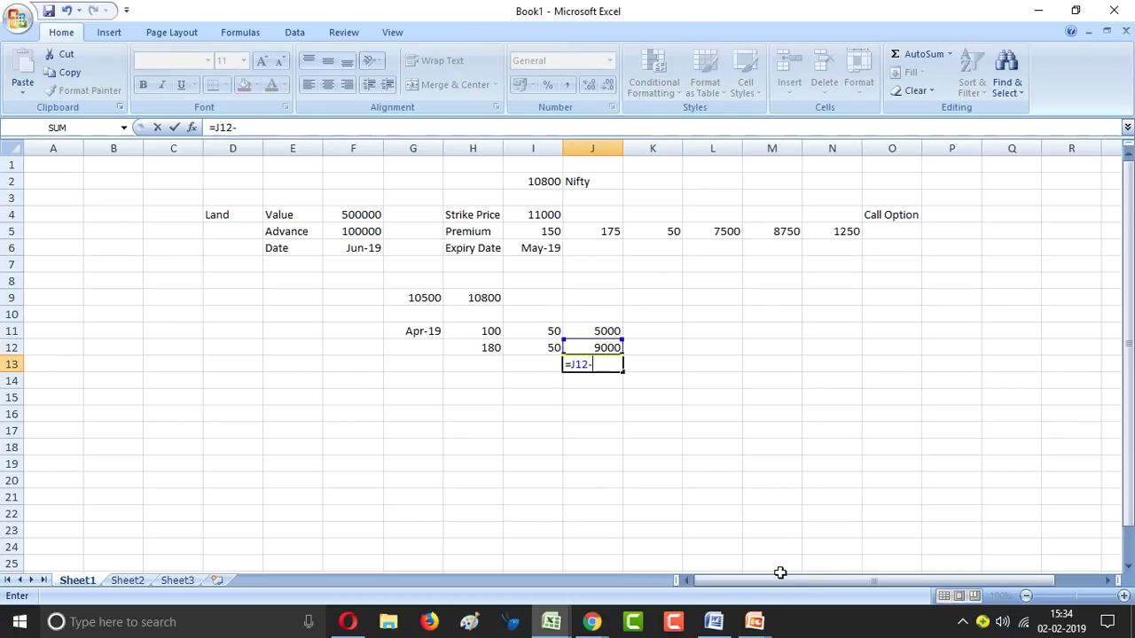
pyautogui.press('Up')
pyautogui.press('Up')
pyautogui.press('Return')
pyautogui.press('Down')
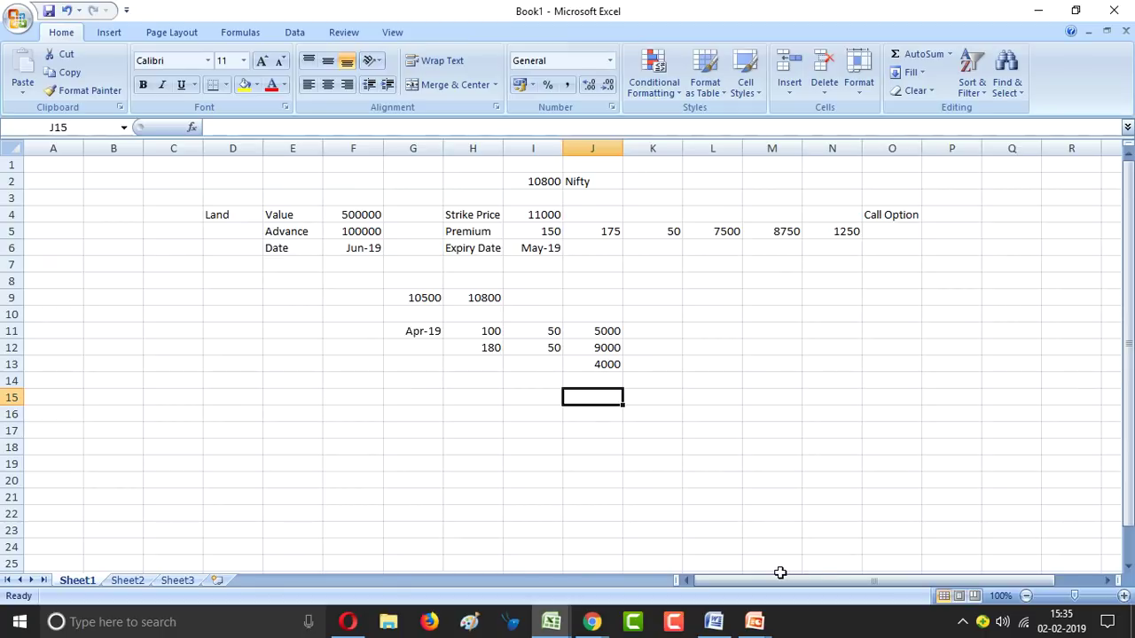
# Switch to the running PowerPoint slide show on options trading.
pyautogui.hotkey('alt', 'Tab')
pyautogui.hotkey('alt', 'Tab')
pyautogui.hotkey('alt', 'Tab')
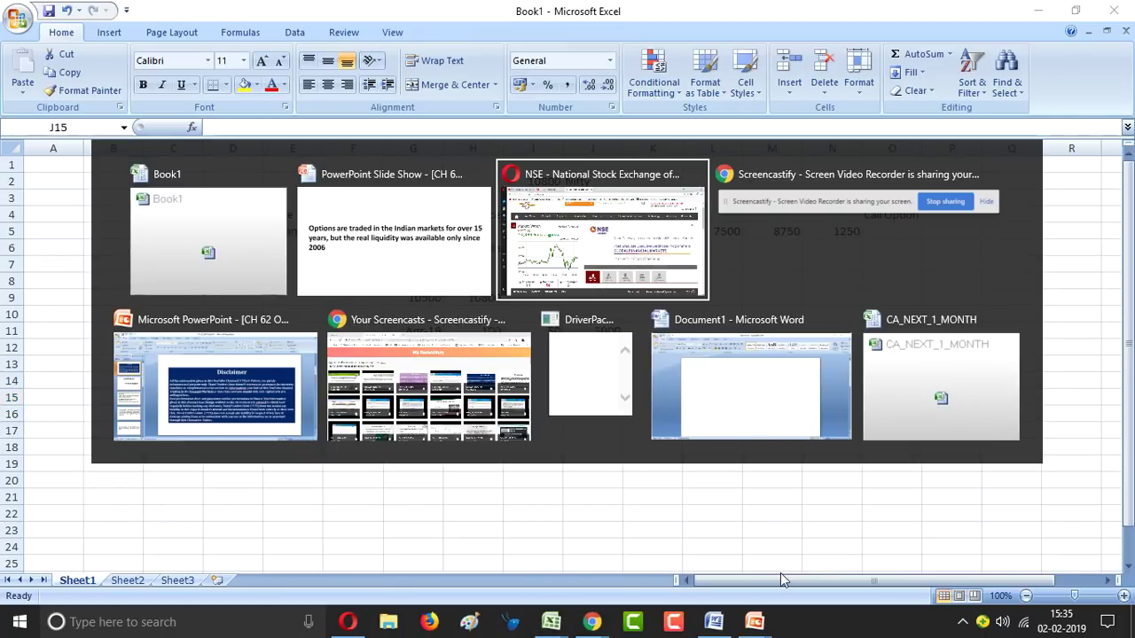
pyautogui.hotkey('alt', 'Tab')
pyautogui.hotkey('alt', 'shift', 'Tab')
pyautogui.hotkey('alt', 'shift', 'Tab')
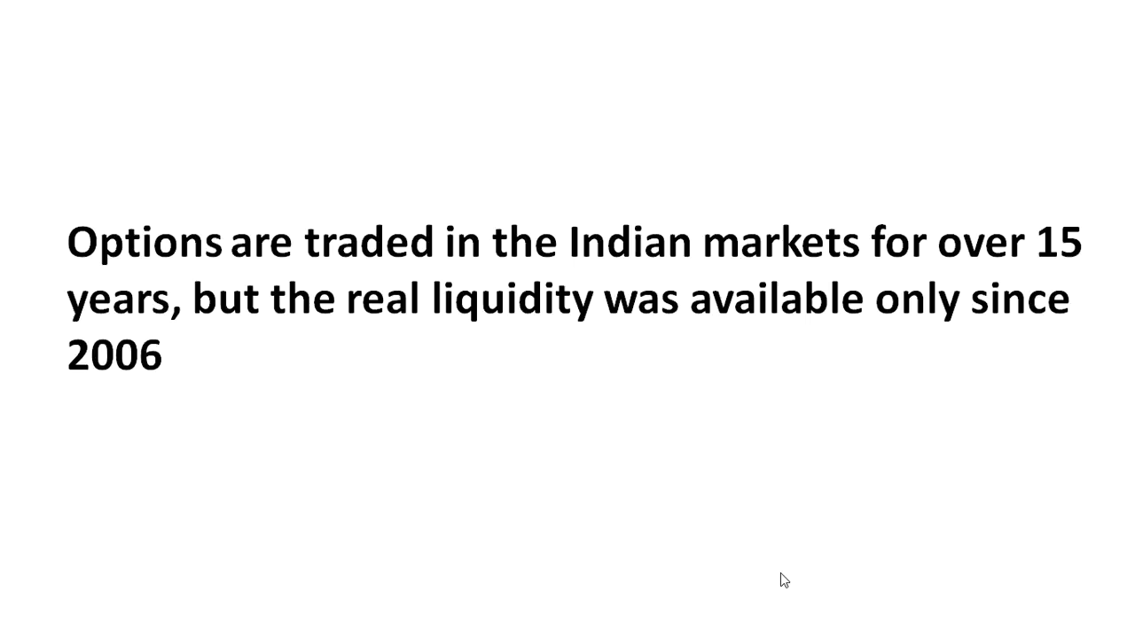
# Advance the slide show through the closing contact and Thank you slides.
pyautogui.click(784, 580)
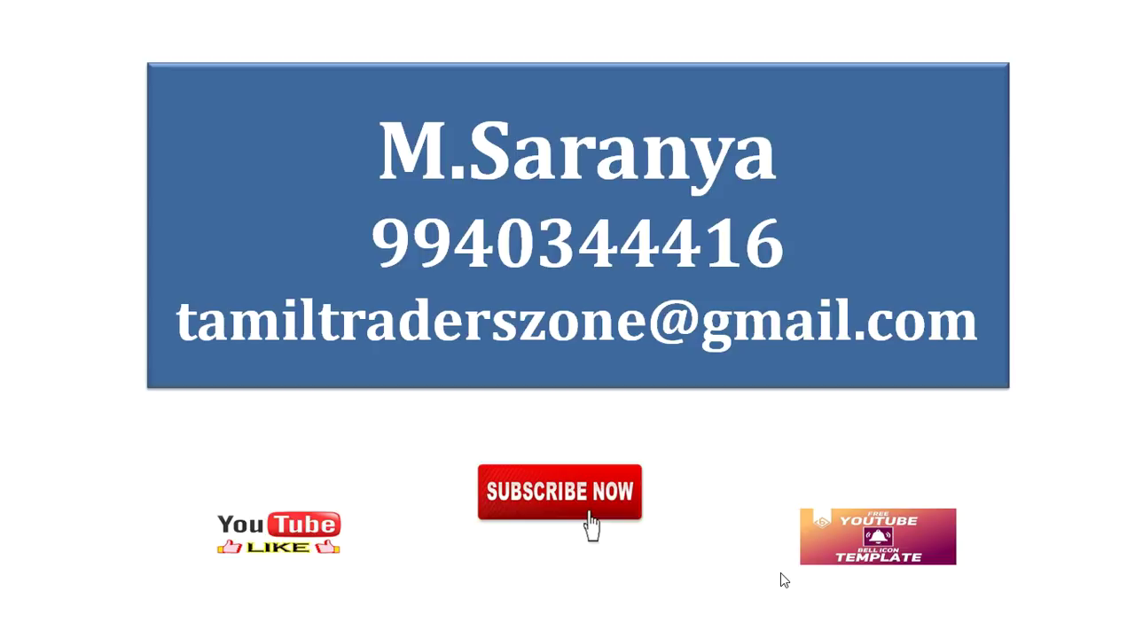
pyautogui.click(783, 581)
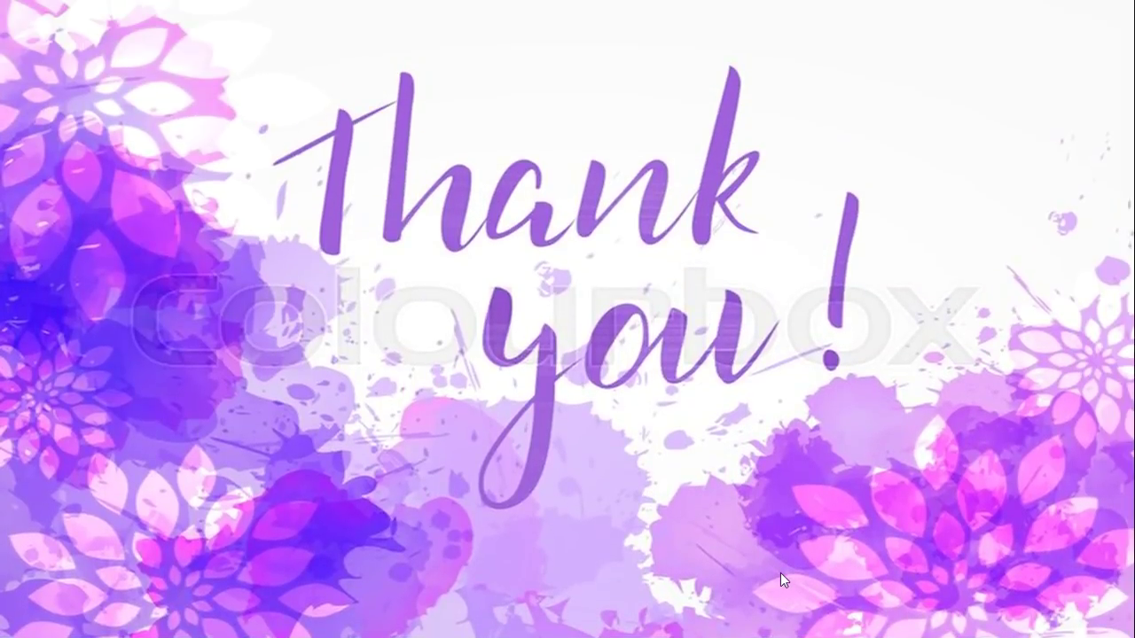
pyautogui.click(784, 581)
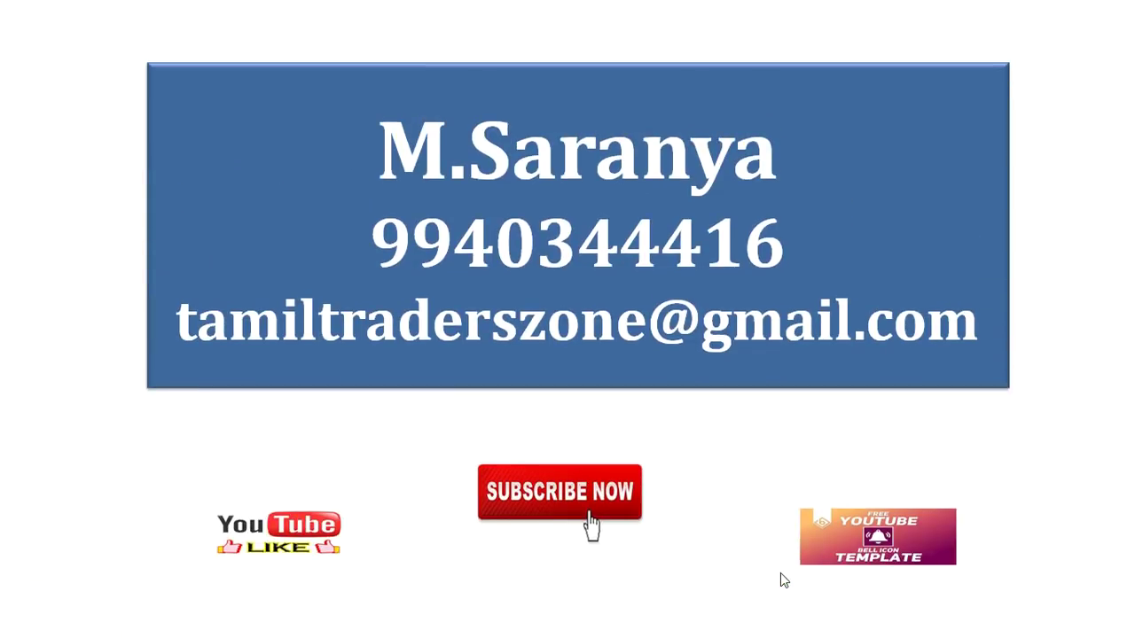